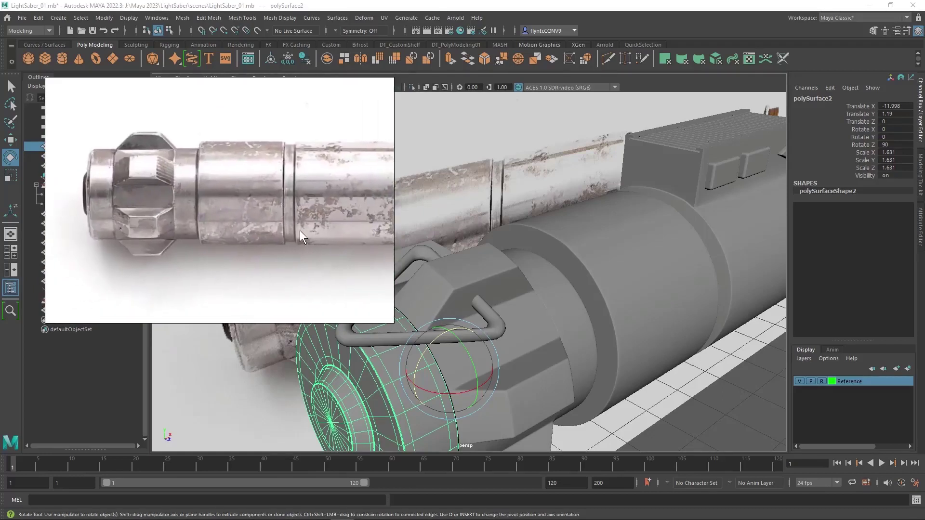
Assign a new aiStandardSurface material to the bent wire ring at the hilt's end and delete the ring's history.
left_click(498, 330)
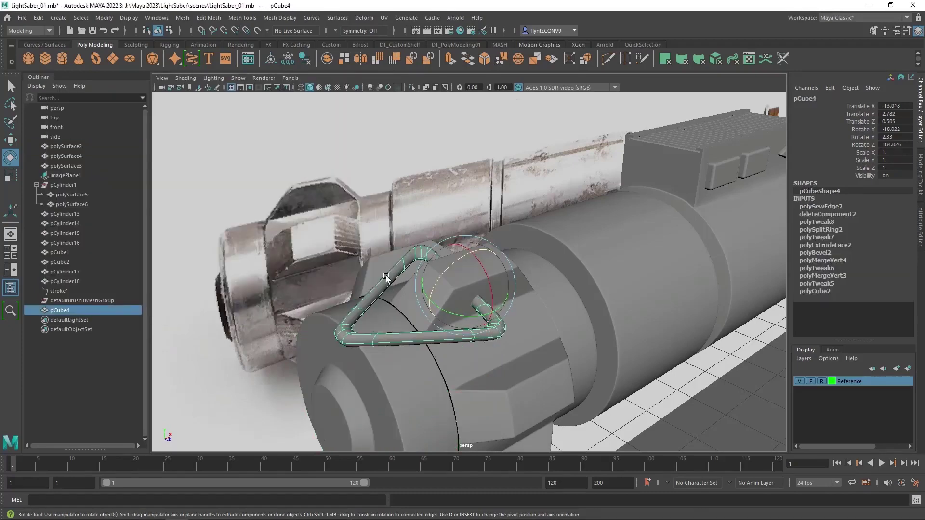
right_click_drag(342, 125, 354, 373)
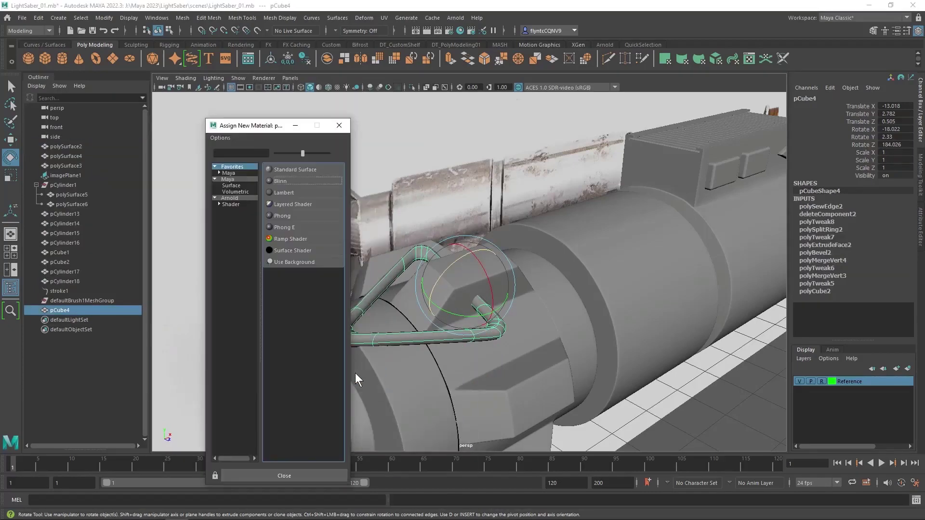
left_click(247, 196)
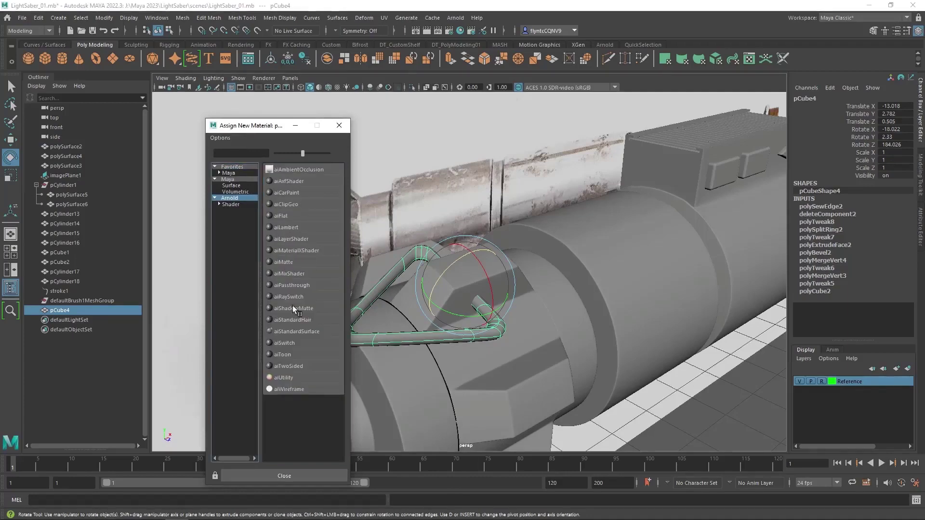
left_click(313, 332)
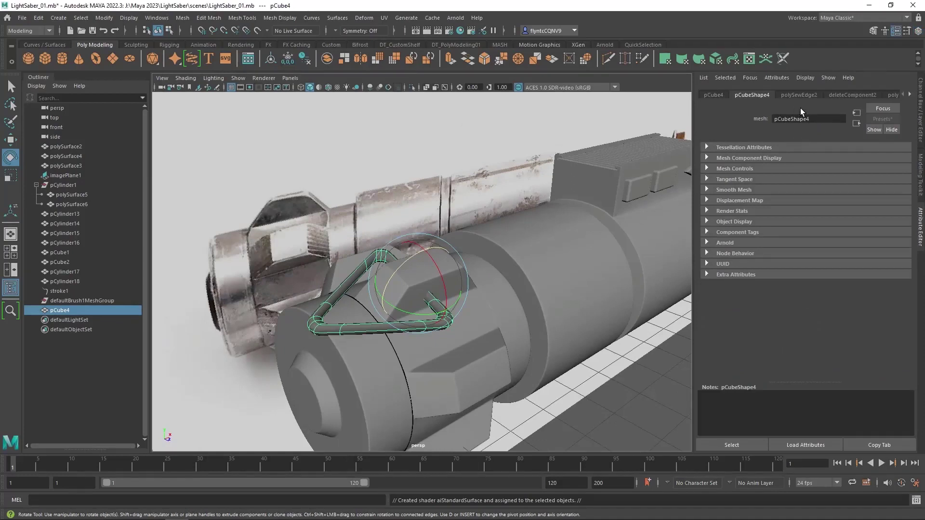
left_click(38, 18)
mouse_move(103, 143)
left_click(210, 143)
Rename the wire ring's material as Chrome_01.
left_click(812, 95)
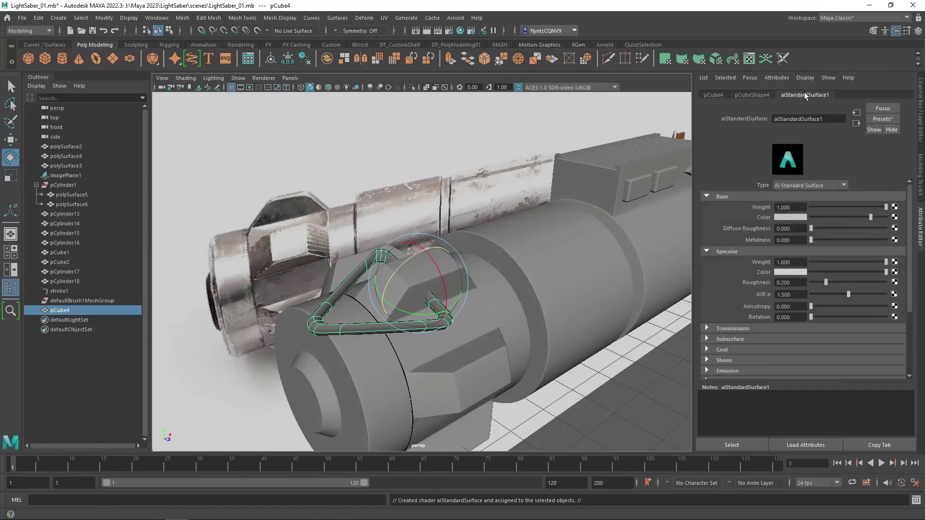
double_click(809, 118)
type("Chr")
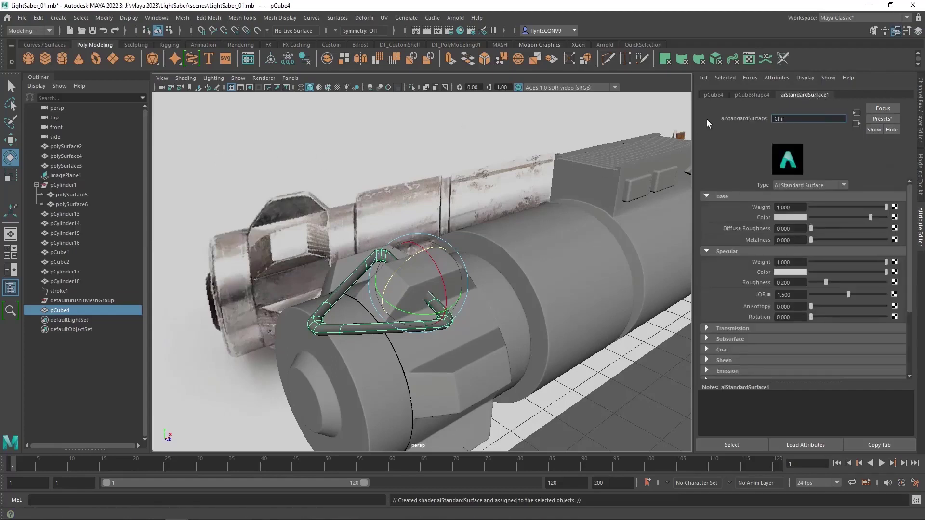
type("ome_01")
key("Return")
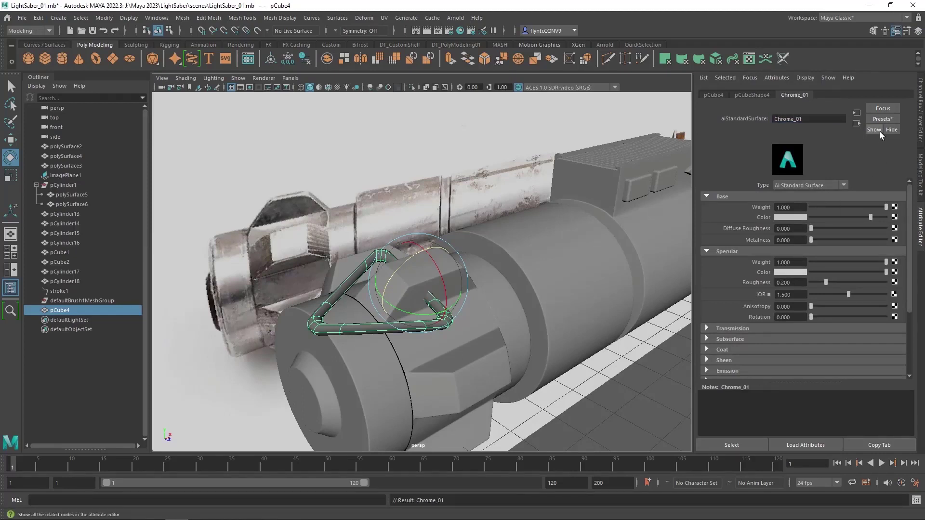
Replace the Chrome_01 material's settings with the Chrome preset and clear the selection.
left_click(887, 119)
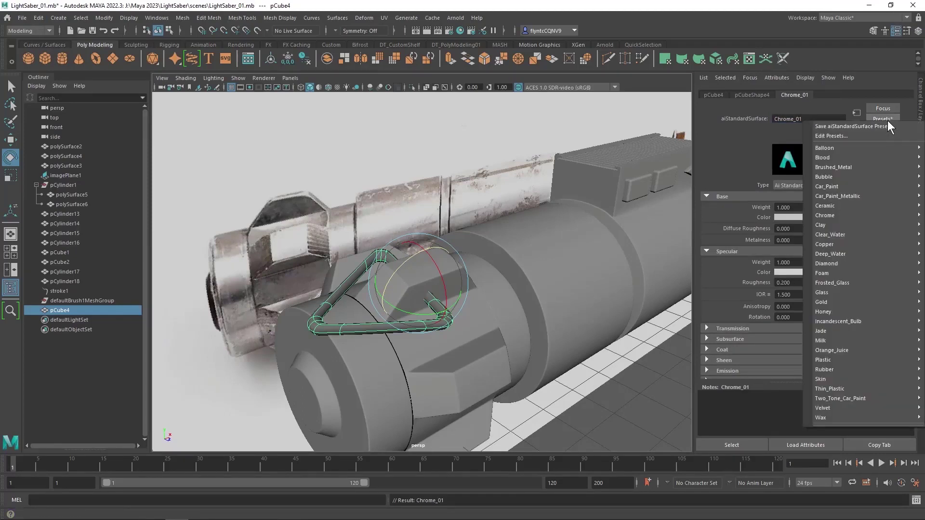
mouse_move(865, 216)
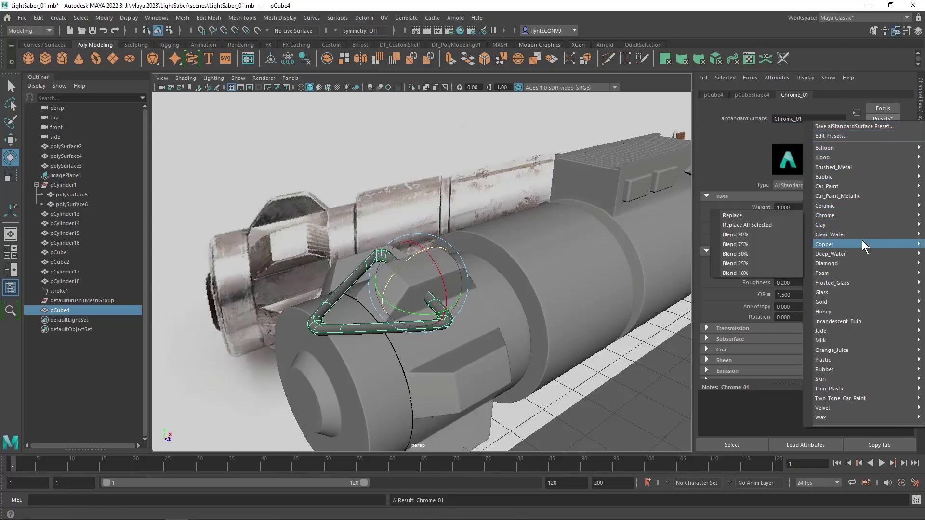
left_click(777, 215)
left_click_drag(488, 351, 444, 336, "alt")
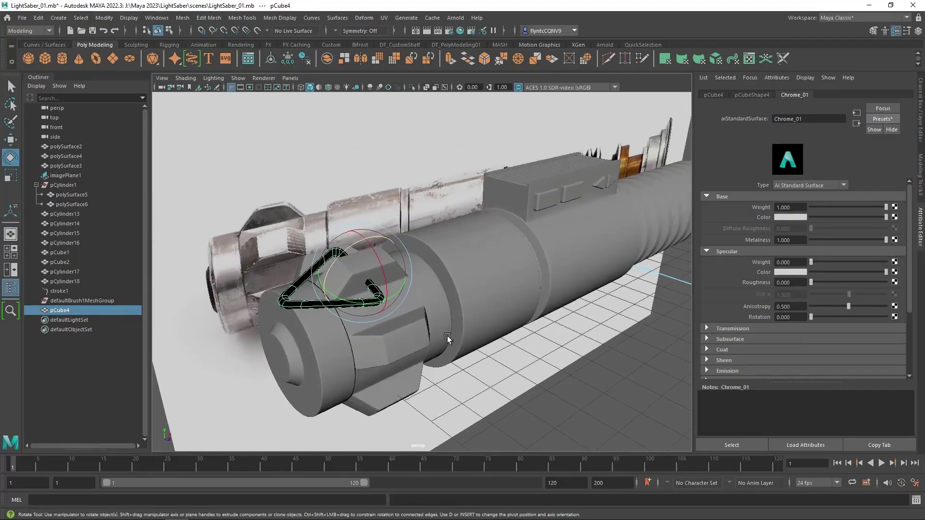
left_click(367, 210)
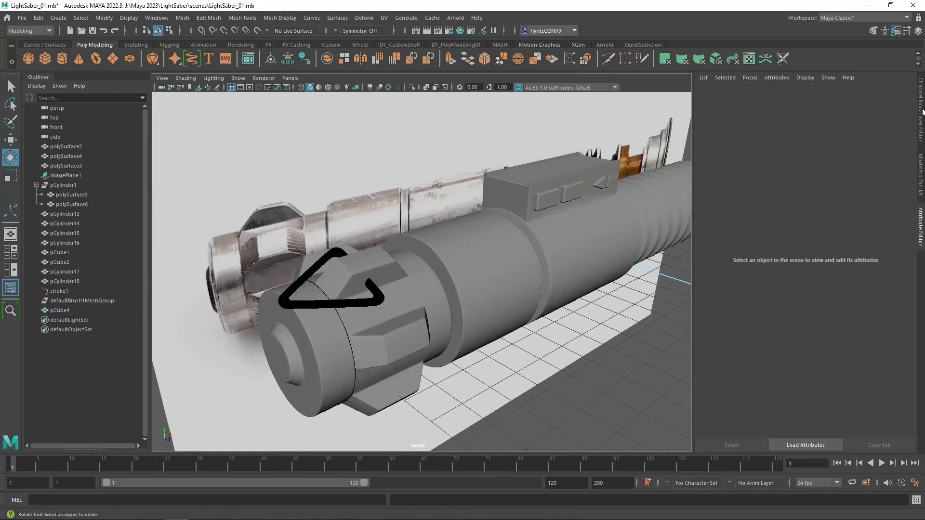
Hide the Reference layer so only the lightsaber model is displayed.
left_click(922, 112)
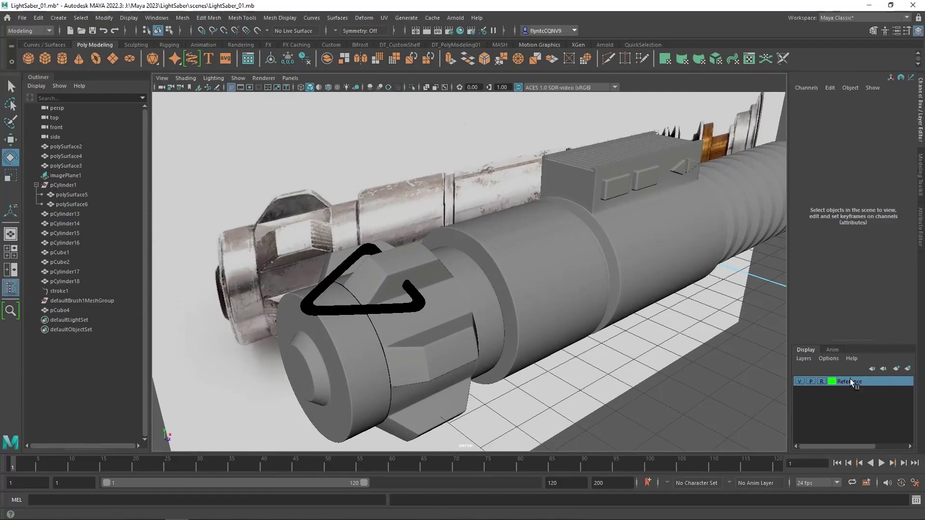
left_click(799, 382)
scroll(597, 343, "down", 5)
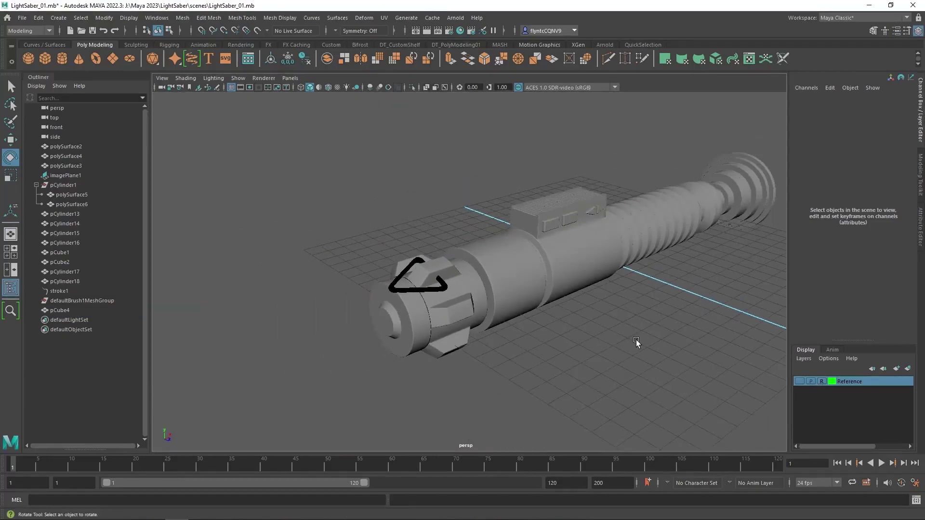
left_click_drag(636, 344, 465, 342, "alt")
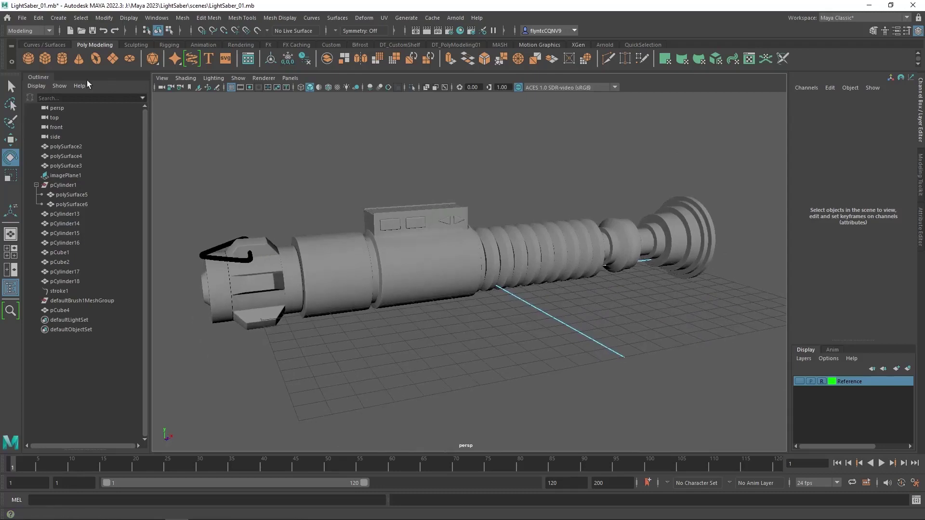
Create a polygon plane as a ground, scale it up to about 111.3, and lower it to about -1.28 in Y.
left_click(112, 59)
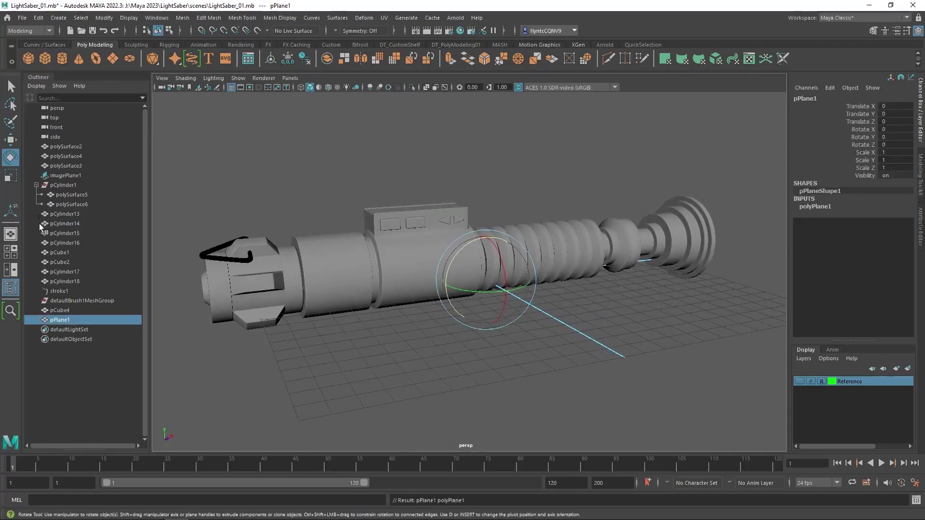
key("r")
left_click_drag(485, 274, 512, 286)
left_click(10, 140)
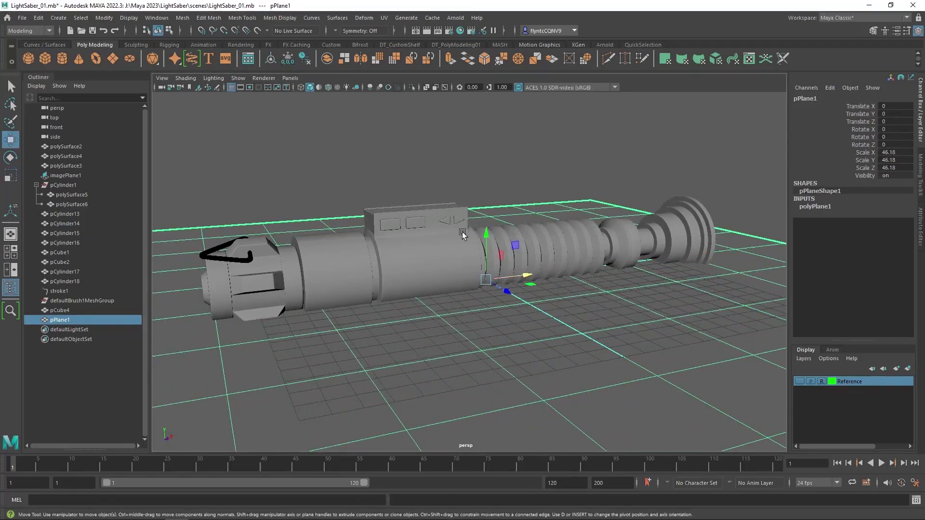
left_click_drag(488, 236, 550, 296)
key("r")
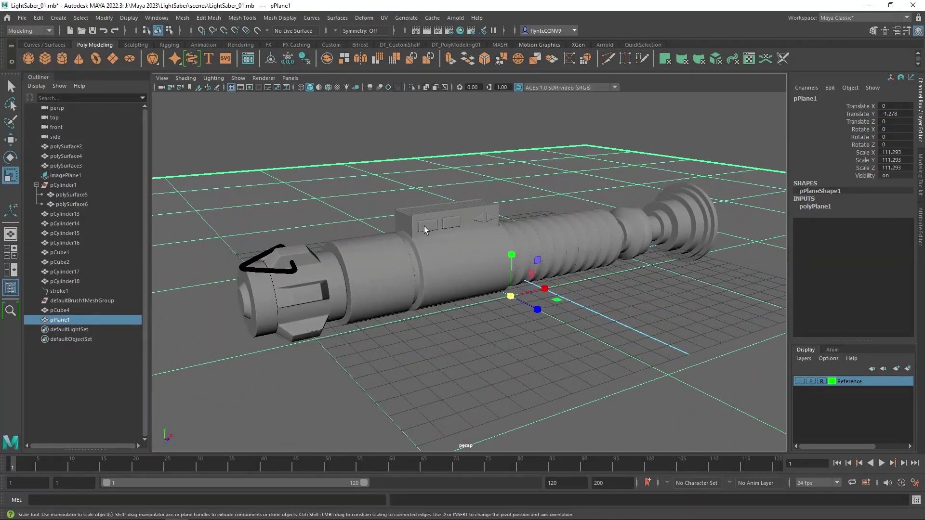
Add an Arnold skydome light to the scene.
left_click(452, 20)
mouse_move(480, 71)
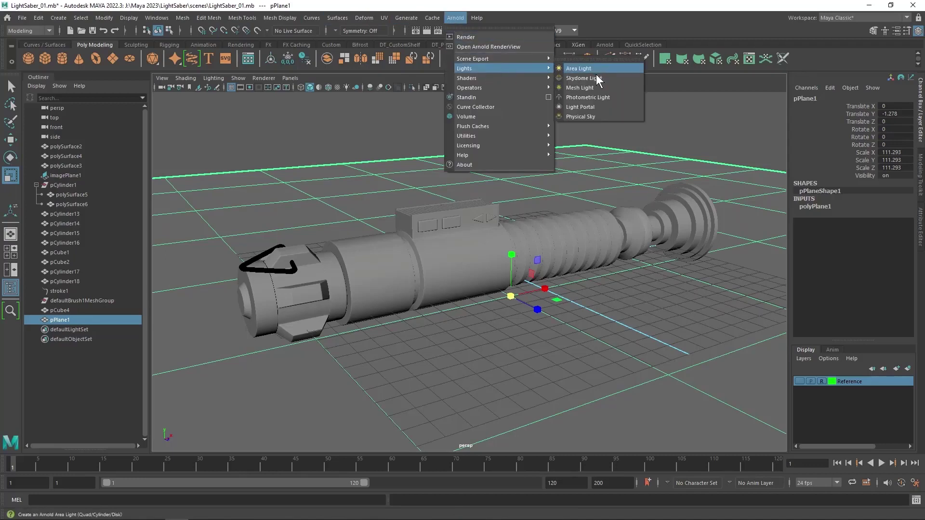
left_click(597, 77)
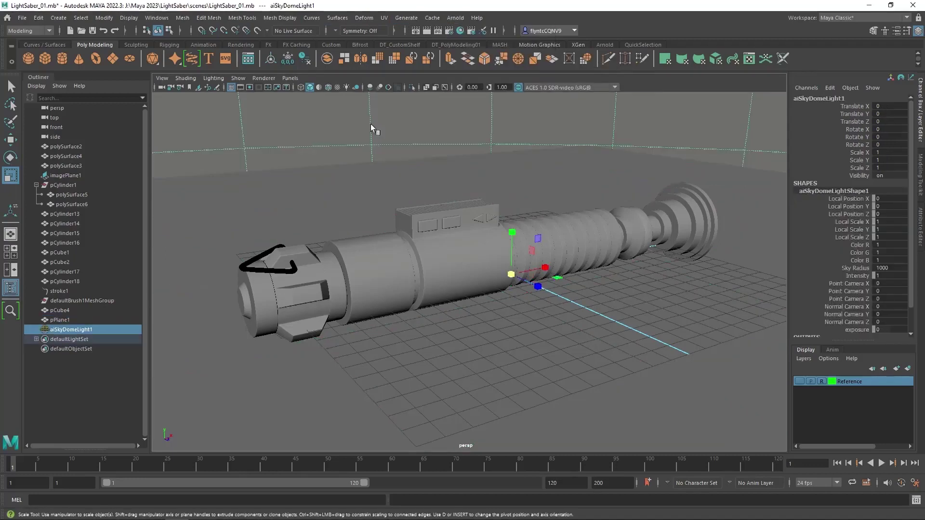
Start a live Arnold render in the perspective viewport.
left_click(265, 78)
left_click(273, 105)
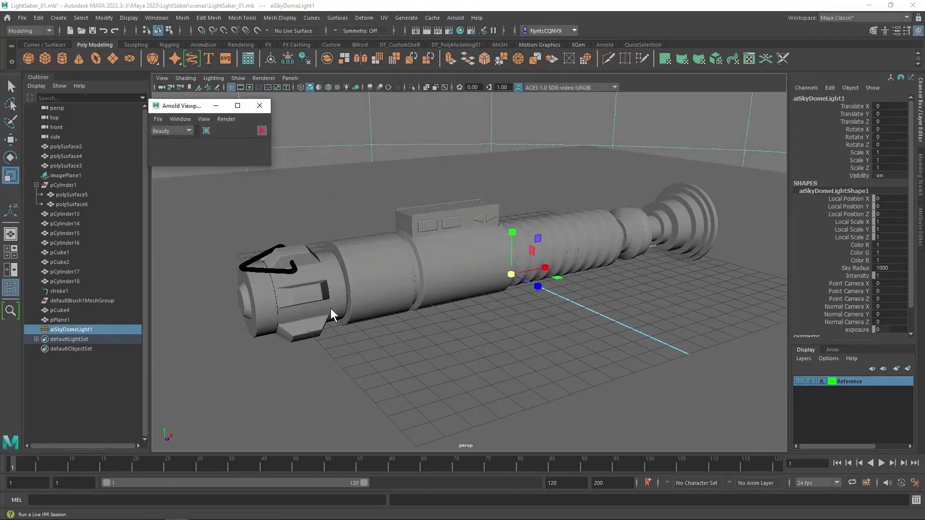
left_click(262, 131)
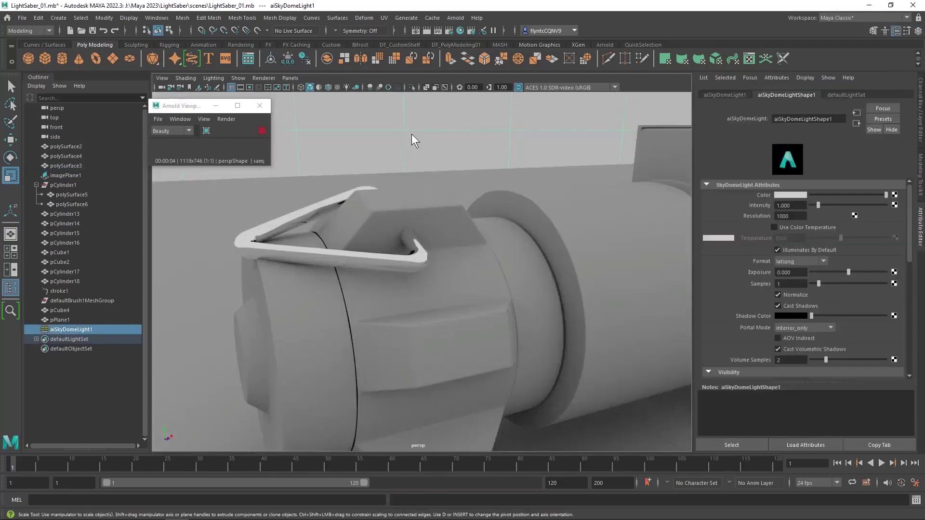
Delete the skydome light and light the scene with an Arnold Physical Sky instead.
key("Delete")
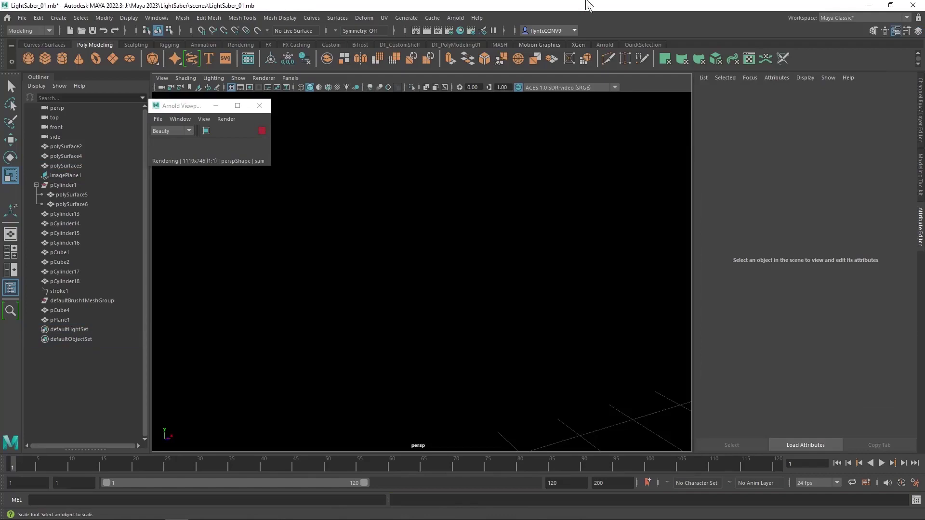
left_click(455, 18)
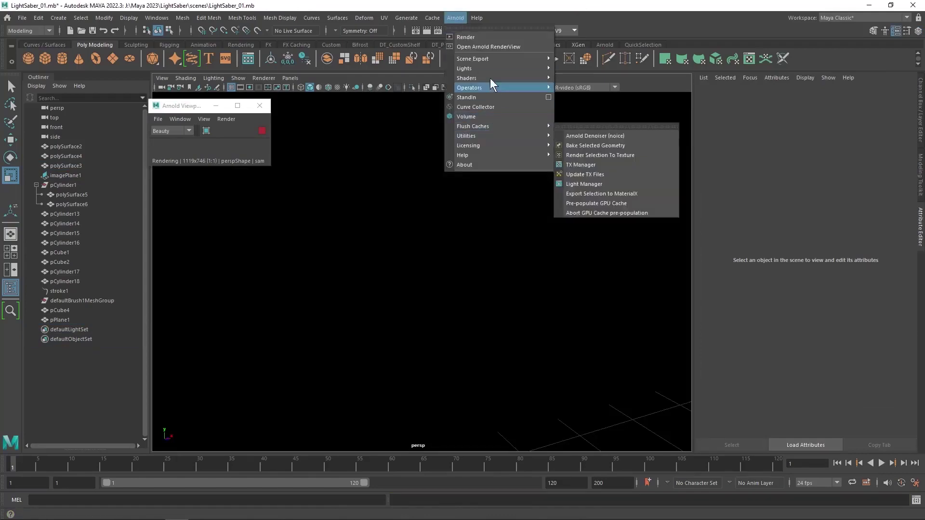
mouse_move(489, 69)
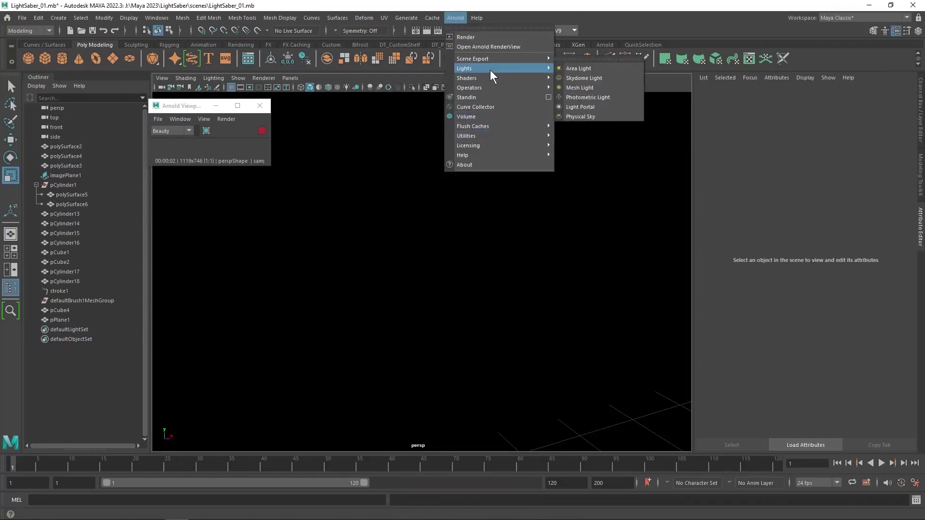
left_click(596, 116)
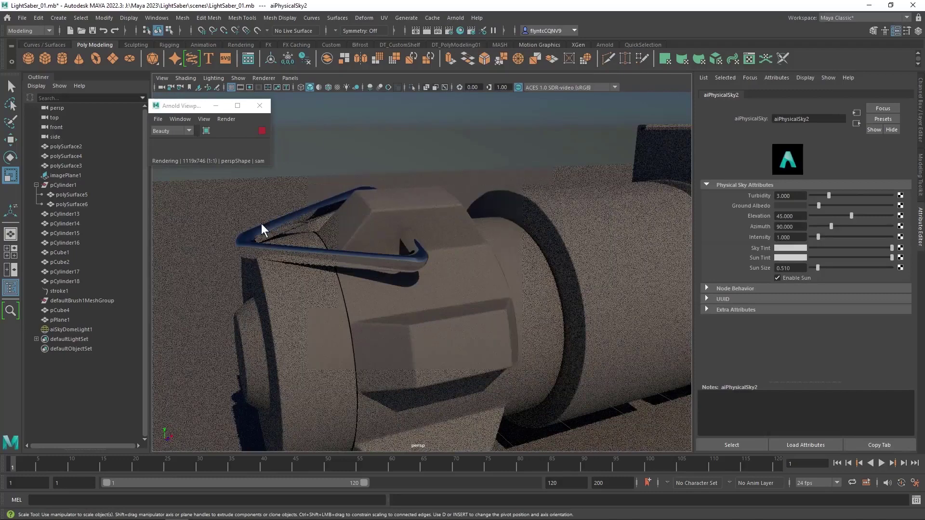
Assign a new aiStandardSurface material to the round end cap of the hilt.
left_click(309, 321)
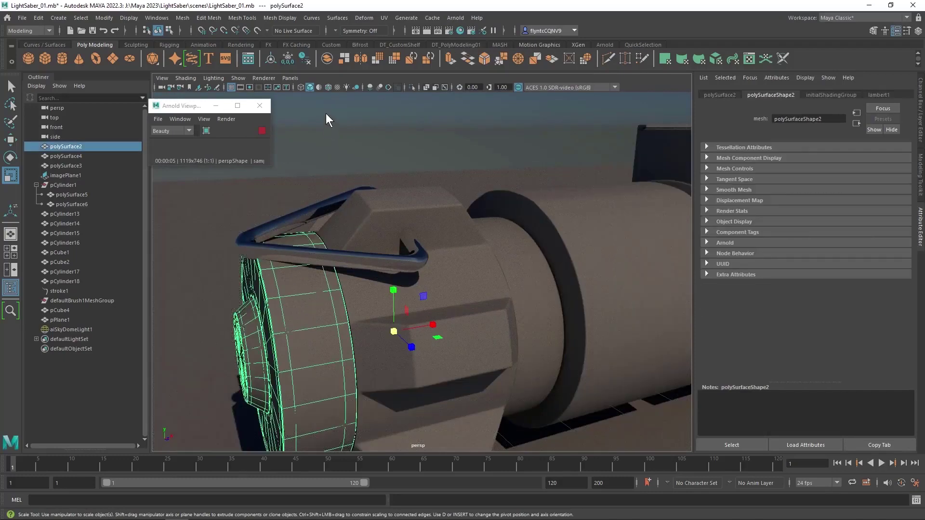
right_click_drag(326, 114, 336, 362)
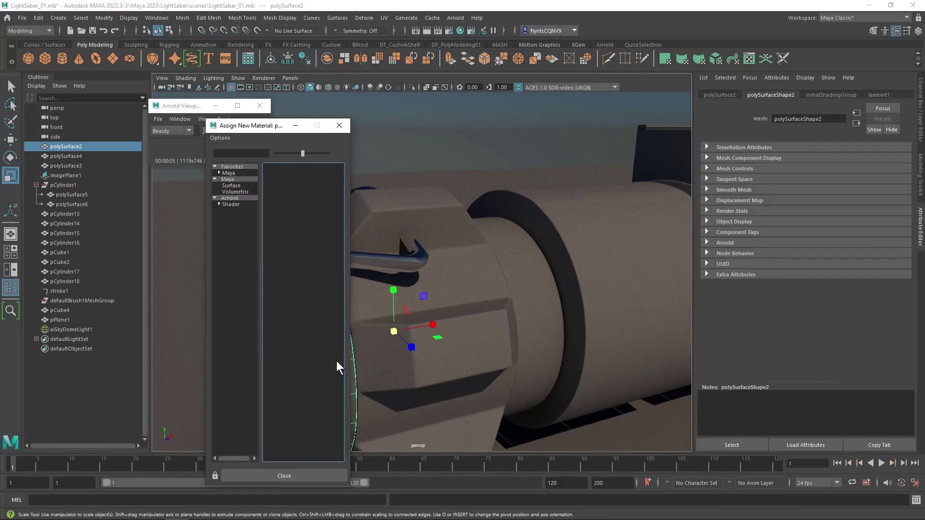
left_click(252, 199)
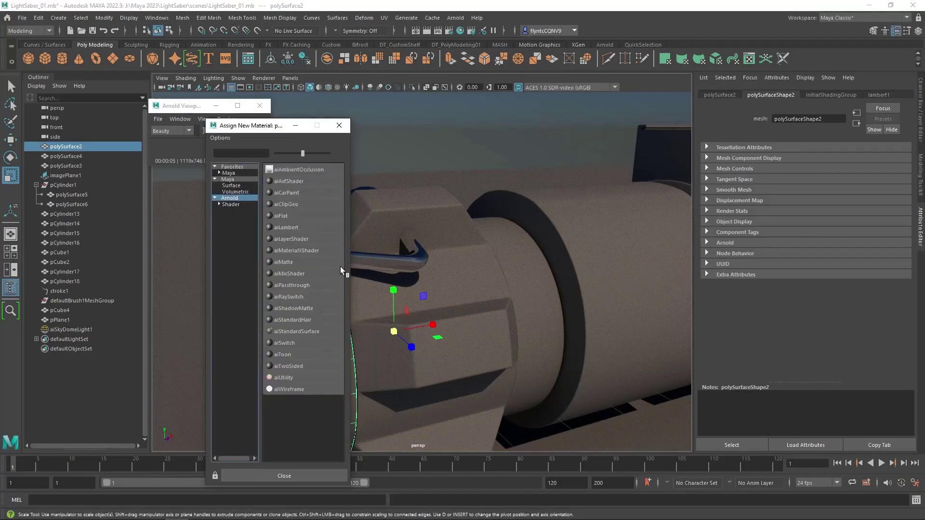
left_click(314, 332)
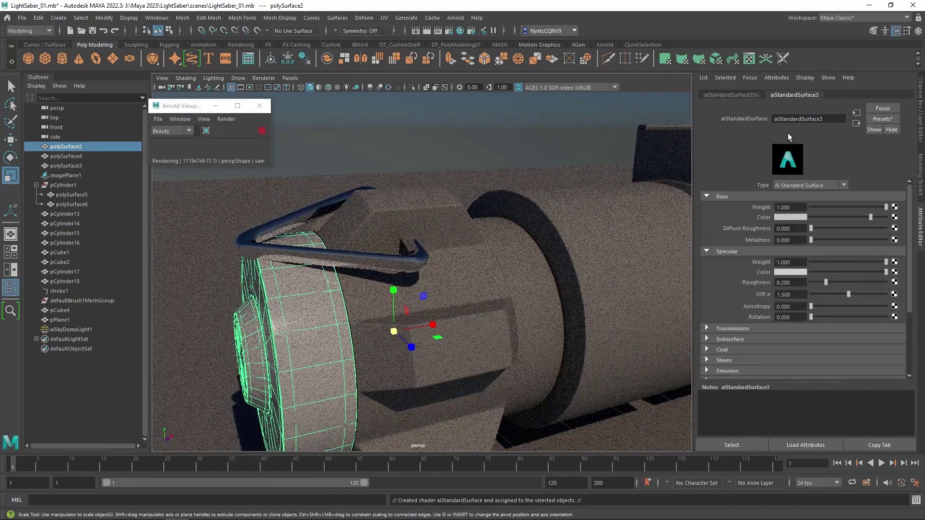
Replace the end cap material's settings with the Brushed_Metal preset and rename the material as Aluminum1.
left_click(878, 118)
mouse_move(843, 166)
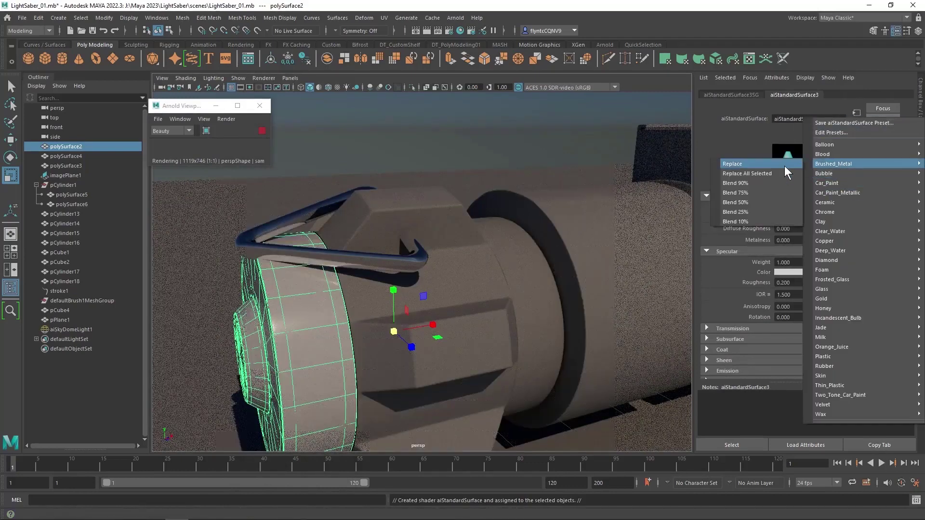
left_click(782, 166)
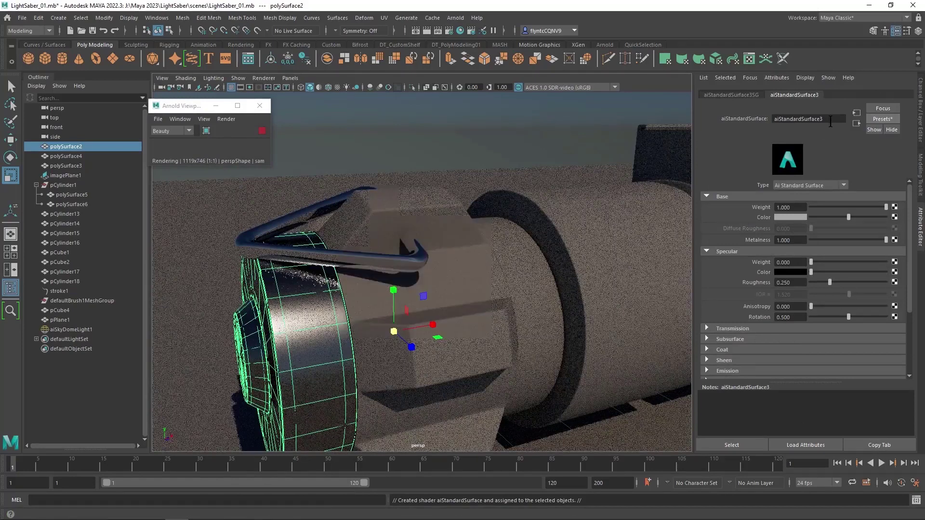
type("Alum")
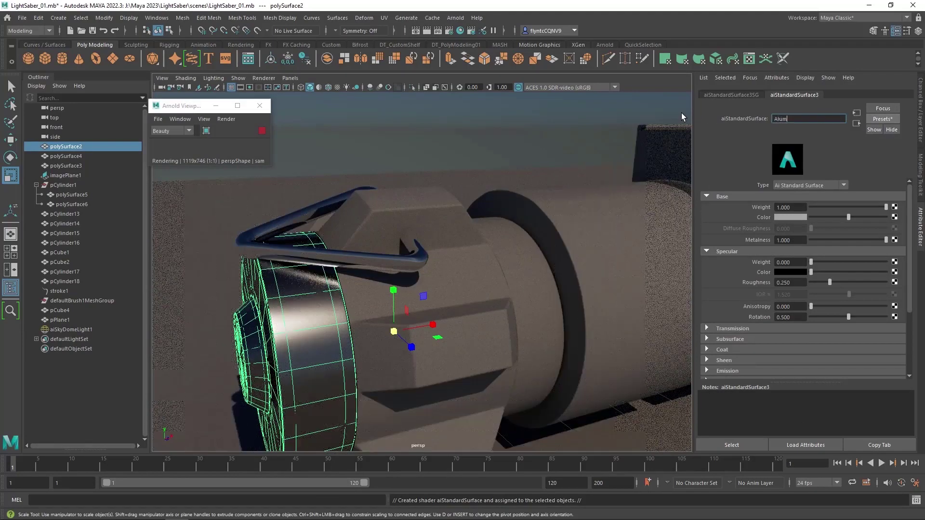
type("inum")
key("Return")
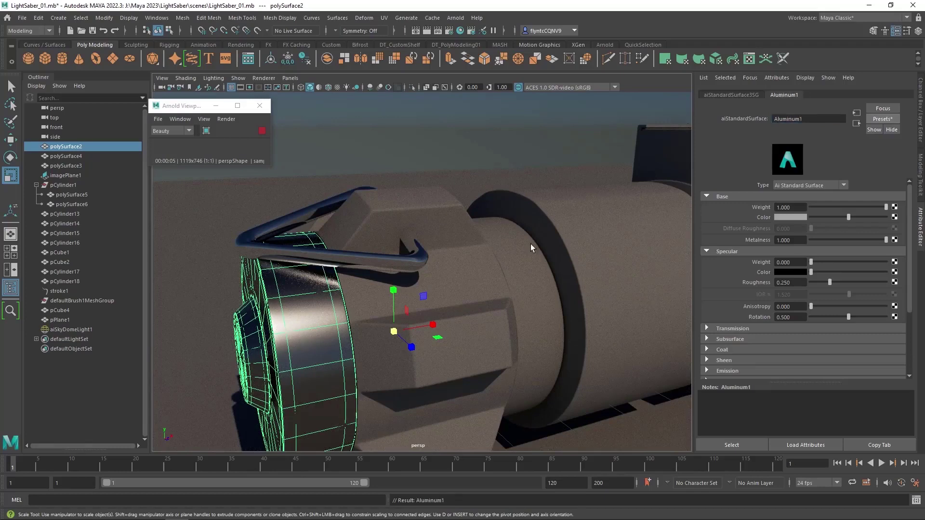
Assign the existing Aluminum material to the clawed section, the neck ring and the main body of the hilt.
left_click(447, 230)
left_click(509, 247, "shift")
left_click(597, 248, "shift")
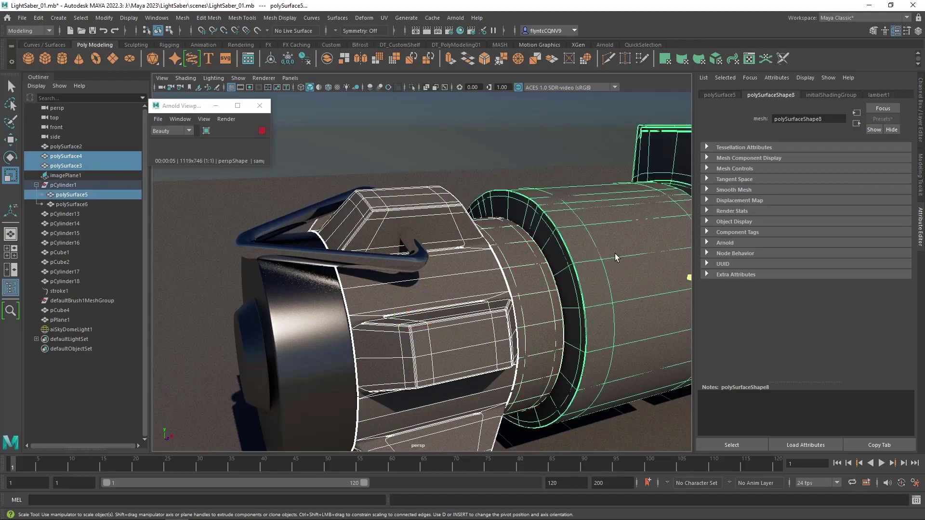
left_click_drag(615, 253, 566, 189, "alt")
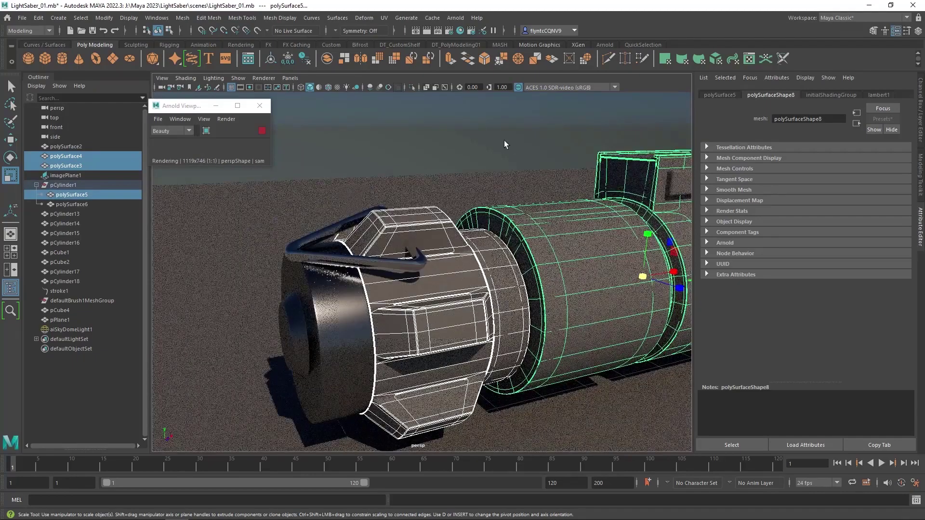
right_click(474, 119, "shift")
right_click(474, 117)
mouse_move(493, 384)
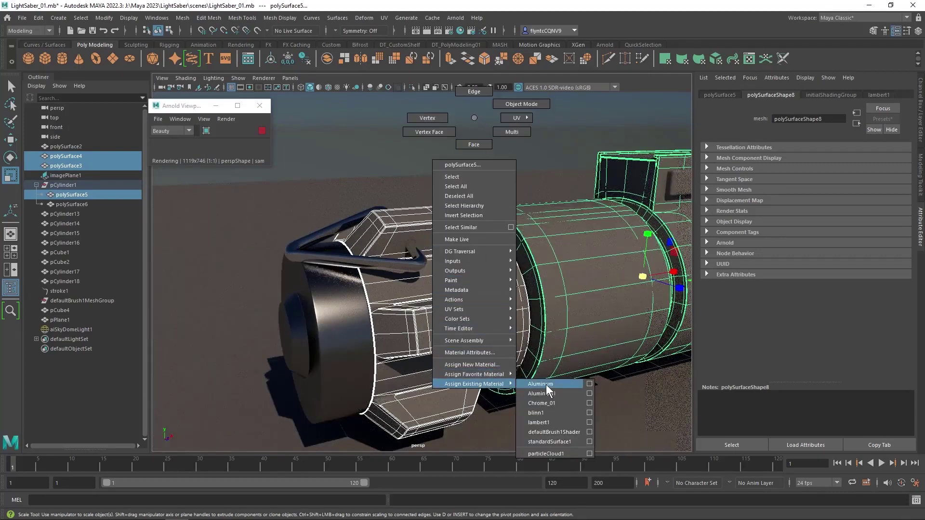
left_click(560, 384)
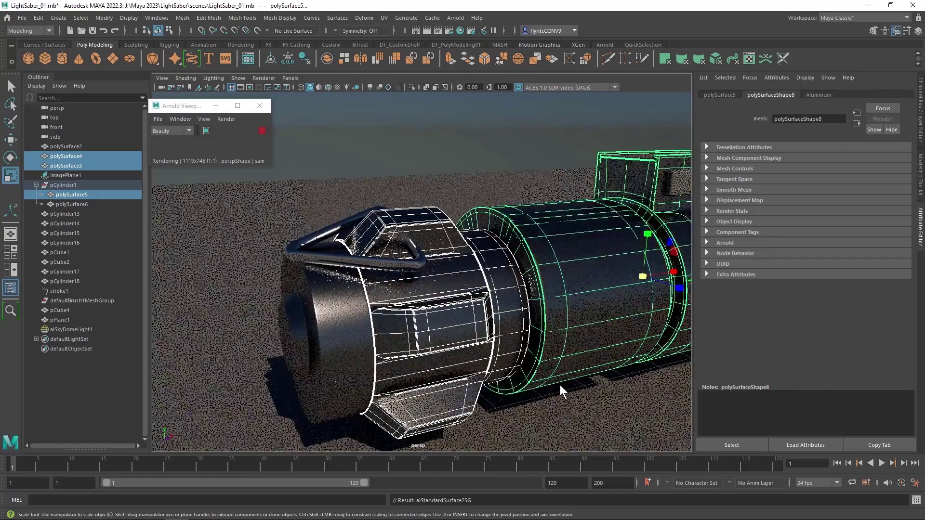
Select the two rectangular buttons on the control box and delete all construction history in the scene.
mouse_move(620, 357)
left_mouse_down("alt")
mouse_move(438, 390)
mouse_move(521, 356)
mouse_move(496, 298)
mouse_move(462, 275)
mouse_move(495, 263)
left_mouse_up("alt")
left_click(435, 264)
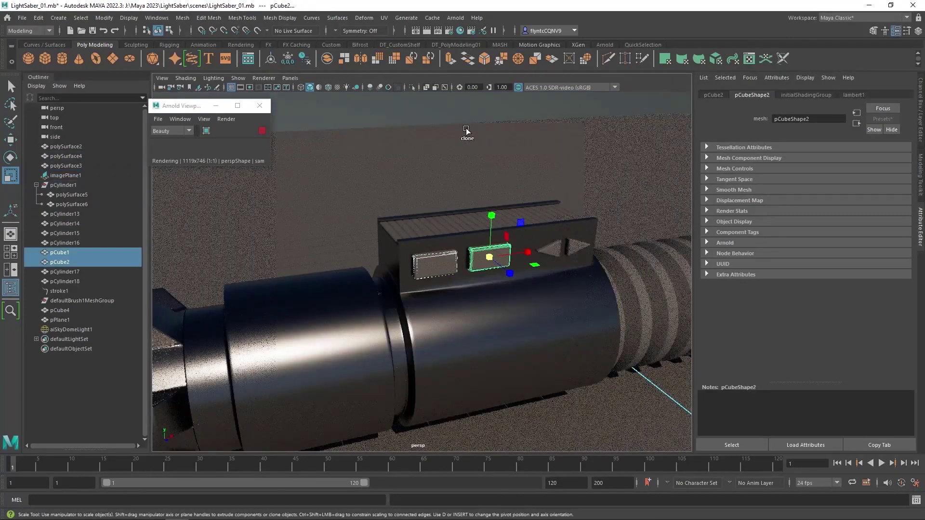
left_click(38, 18)
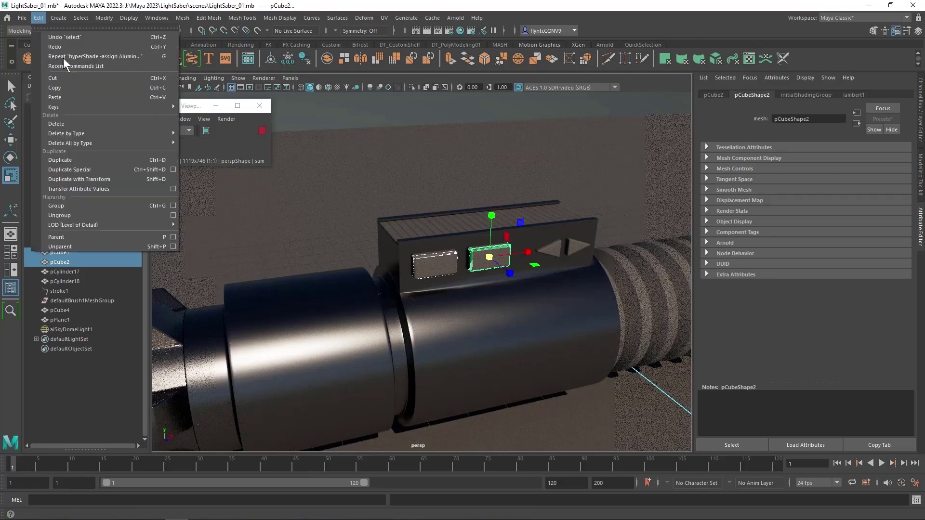
mouse_move(168, 143)
left_click(199, 143)
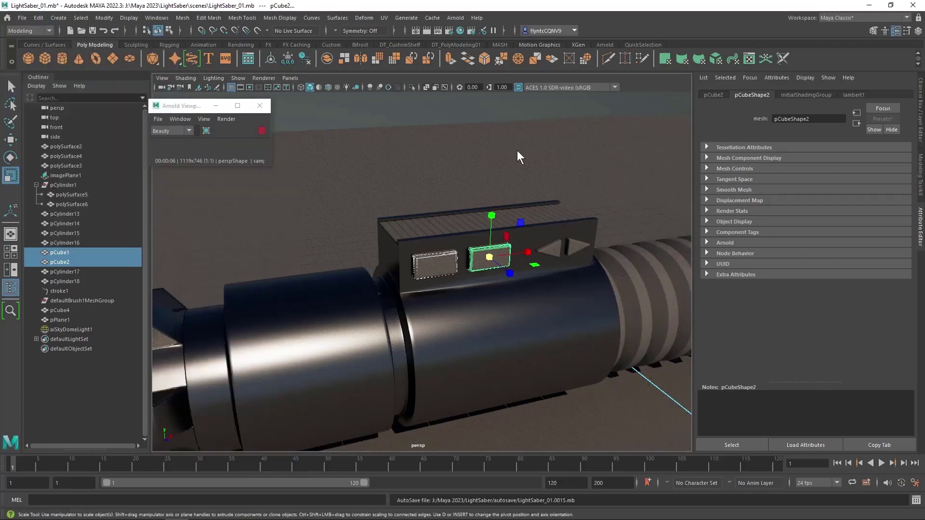
Assign a new Arnold aiStandardSurface material to the two rectangular buttons.
right_click(452, 129)
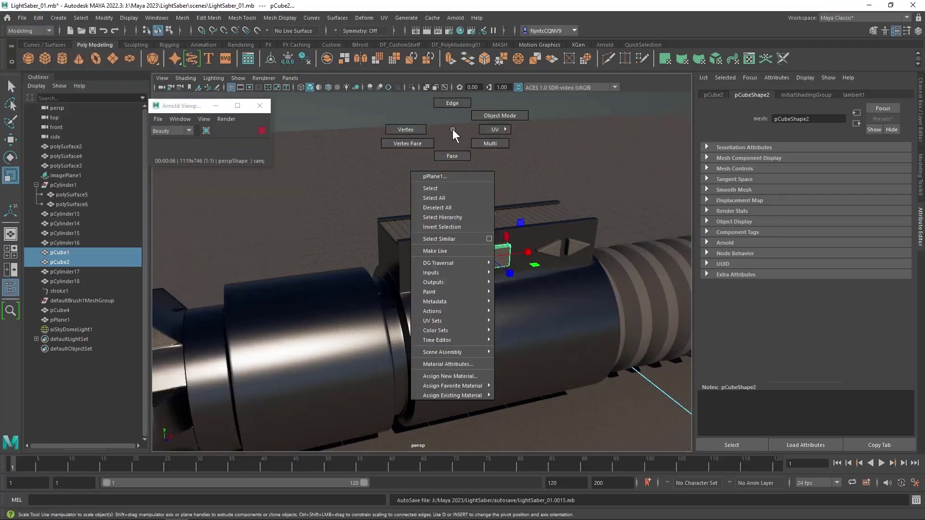
left_click(456, 375)
left_click(251, 198)
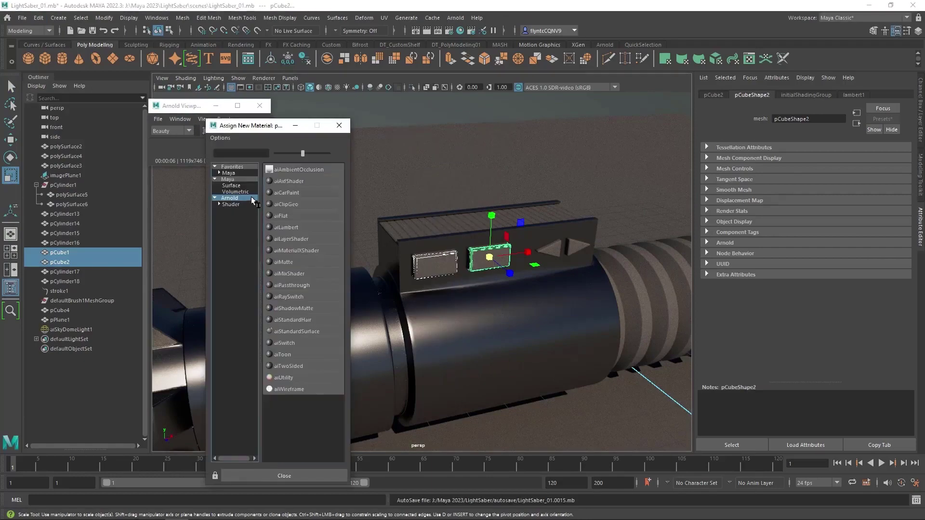
left_click(319, 334)
Replace the button material's settings with the Plastic preset and rename the material as BlackPlastic.
left_click(873, 118)
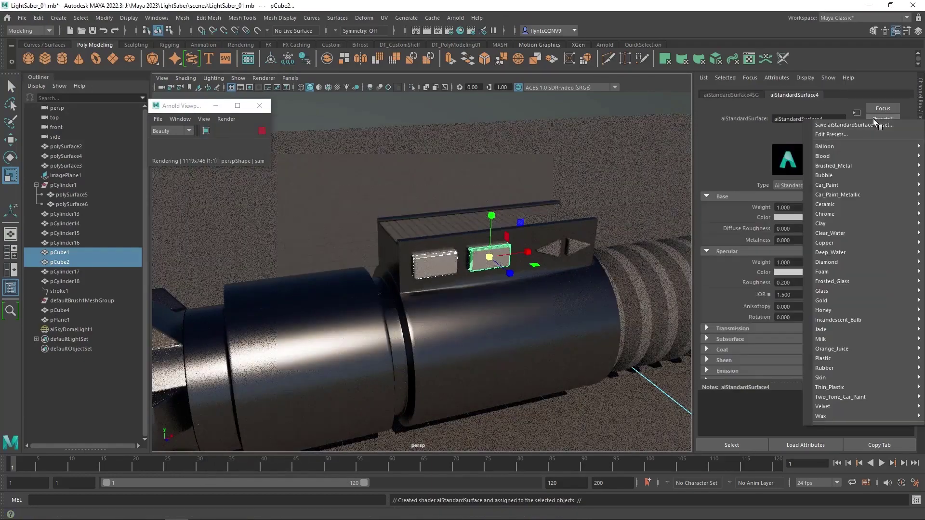
mouse_move(844, 271)
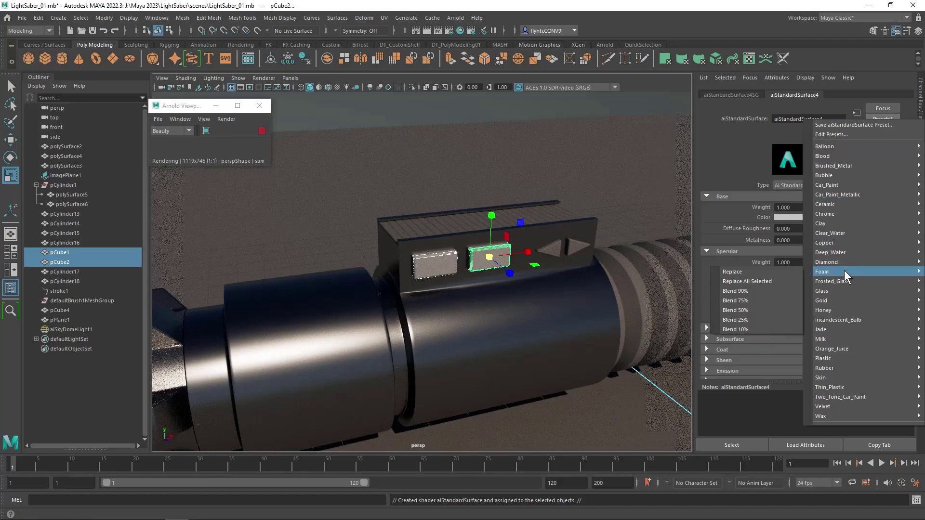
mouse_move(847, 358)
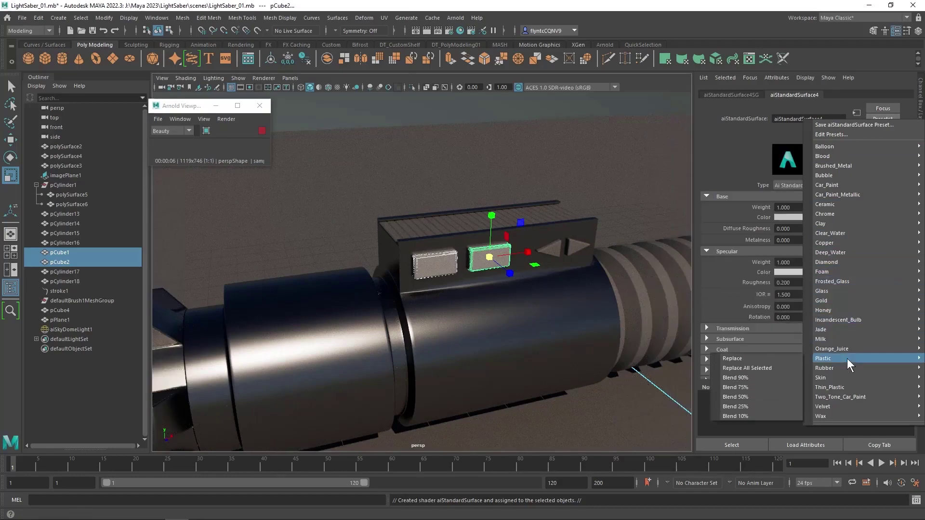
left_click(780, 358)
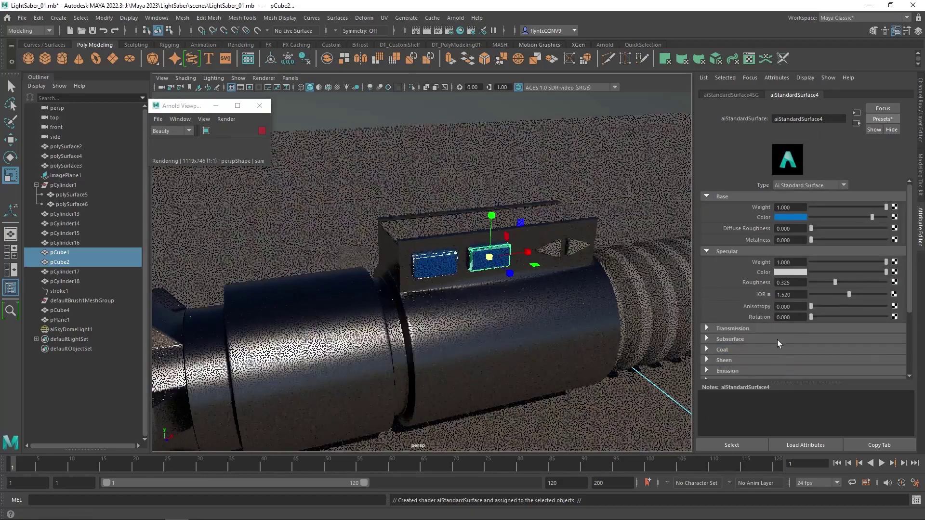
double_click(820, 119)
type("BlackP")
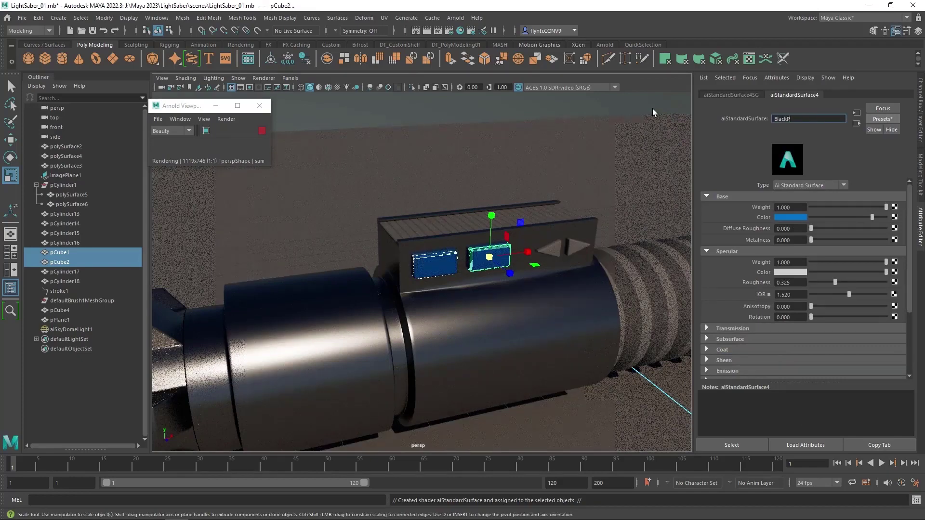
type("lastic")
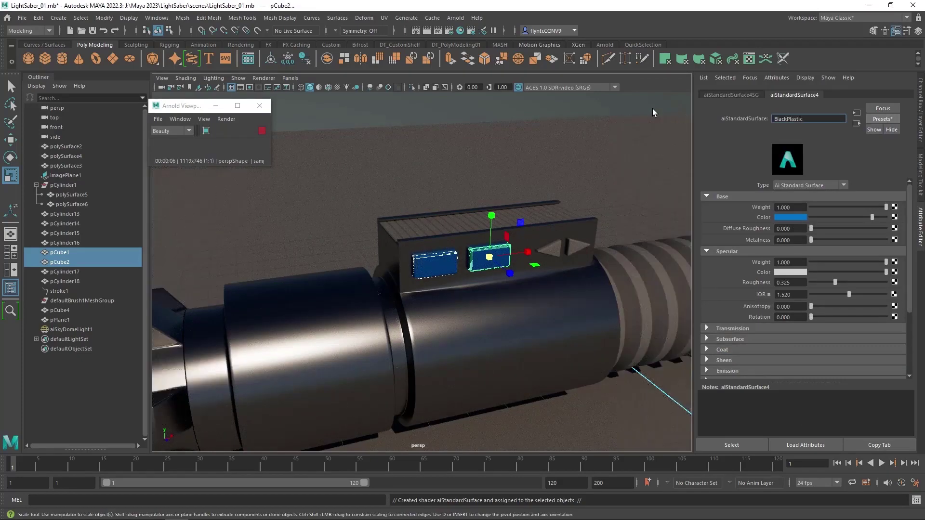
key("Return")
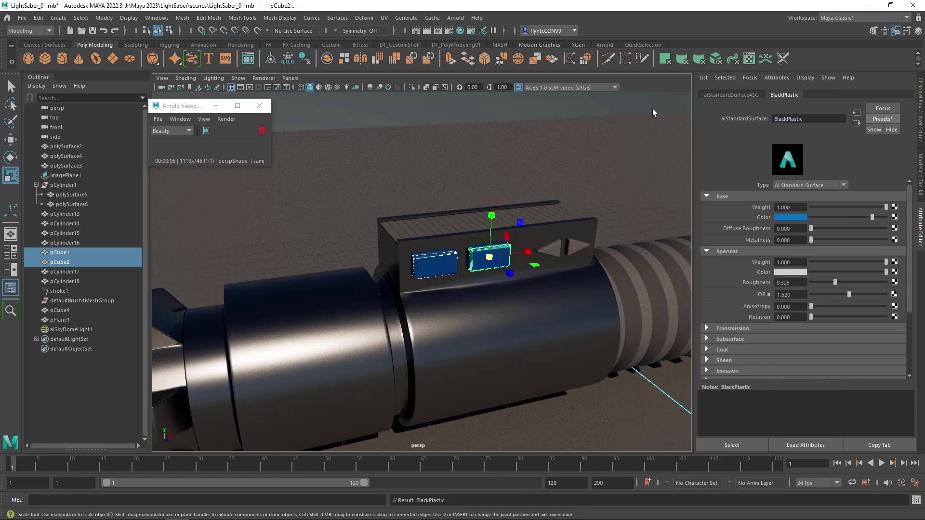
Set the BlackPlastic base color to a neutral near-black with saturation 0 and value 0.017.
left_click(803, 217)
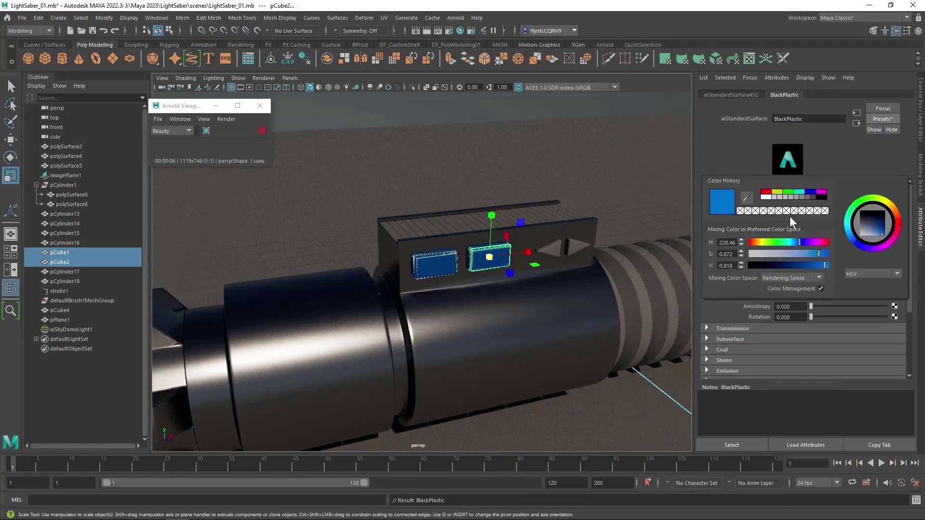
left_click(820, 195)
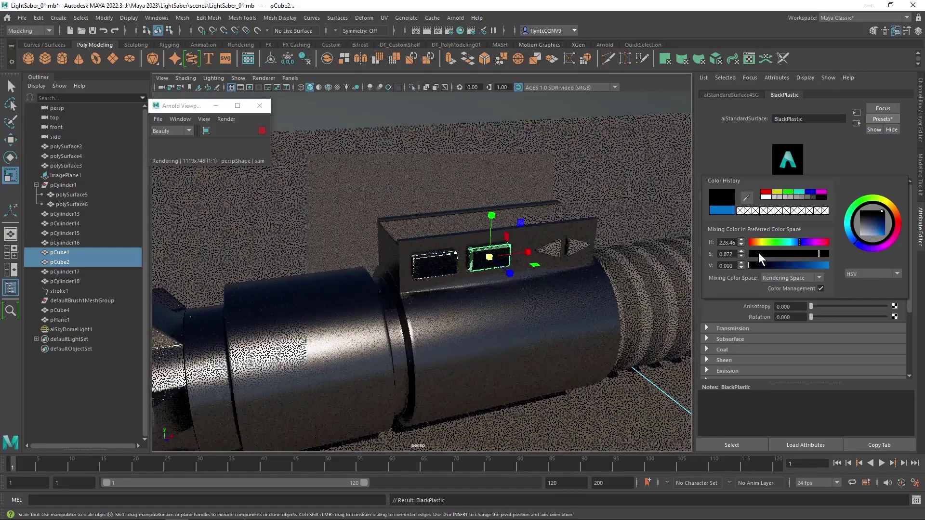
left_click_drag(748, 265, 762, 265)
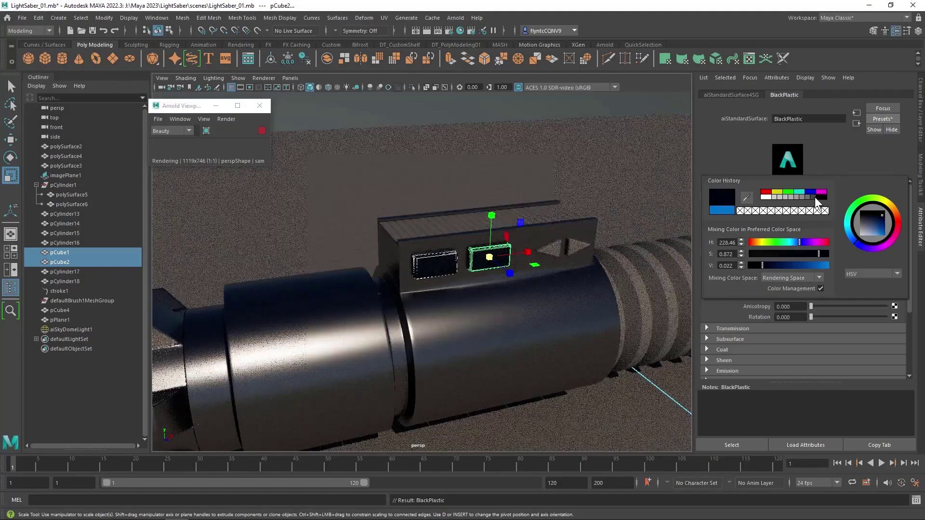
left_click(814, 198)
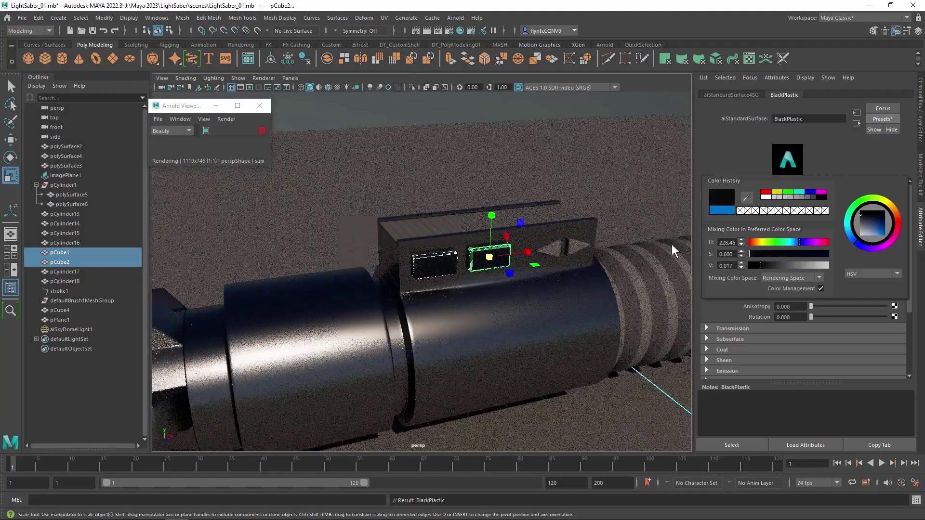
left_click(554, 187)
Assign a new aiStandardSurface material to the ribbed strip on top of the control box and rename it Brass.
left_click_drag(525, 309, 539, 295, "alt")
left_click(523, 246)
left_click_drag(515, 239, 582, 252, "alt")
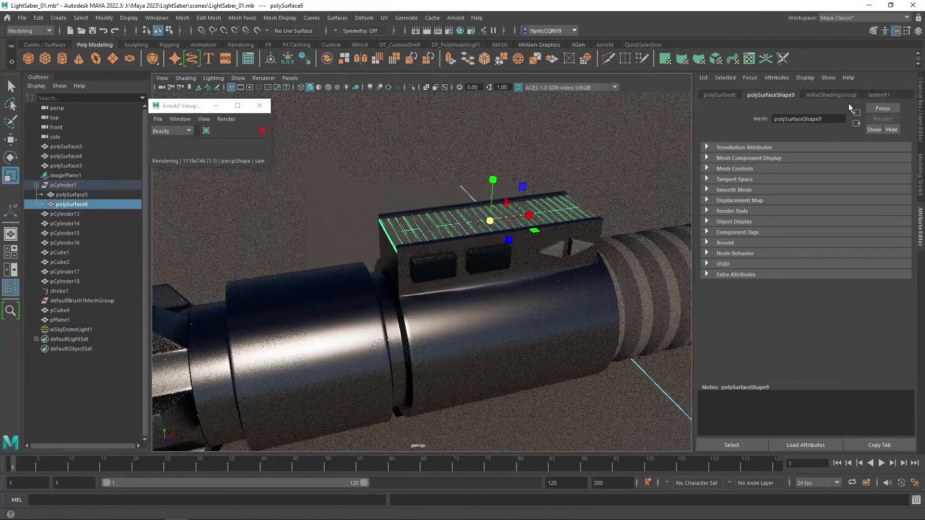
right_click(413, 111)
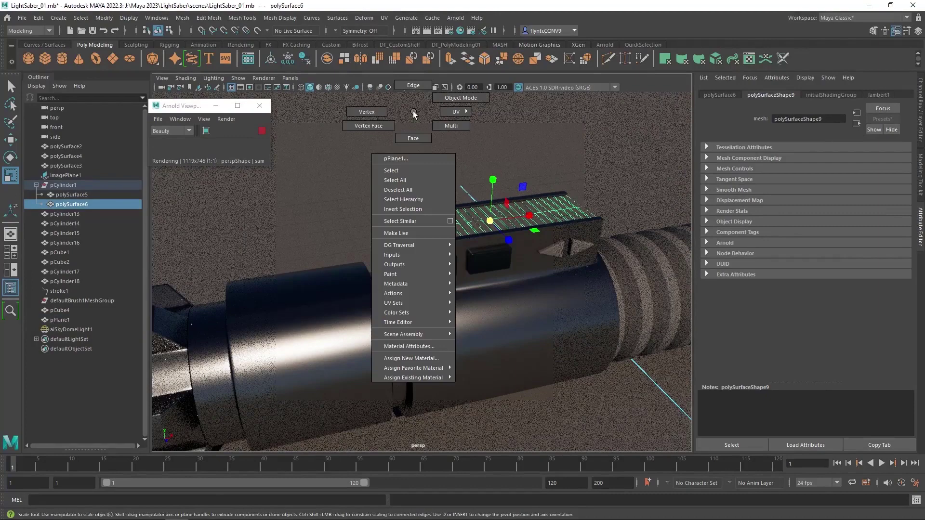
left_click(435, 361)
scroll(289, 216, "down", 10)
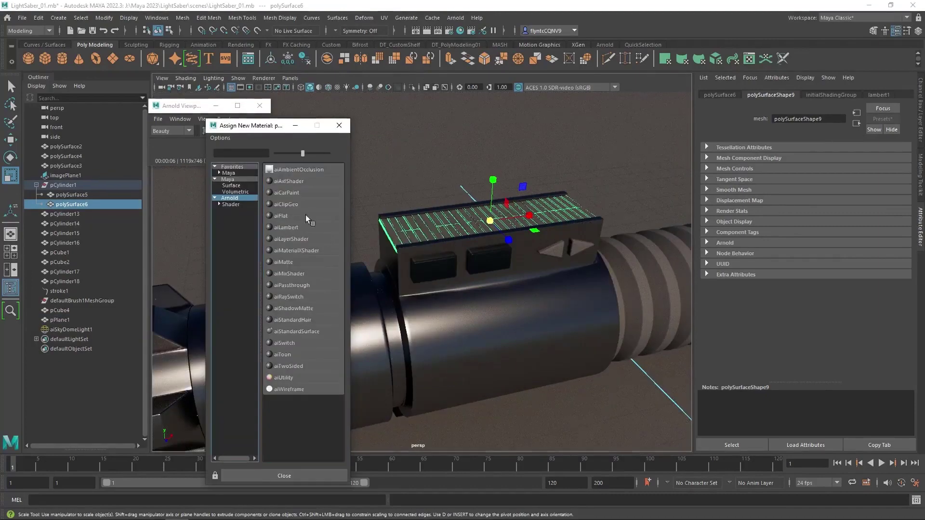
left_click(316, 333)
double_click(825, 118)
type("Brass")
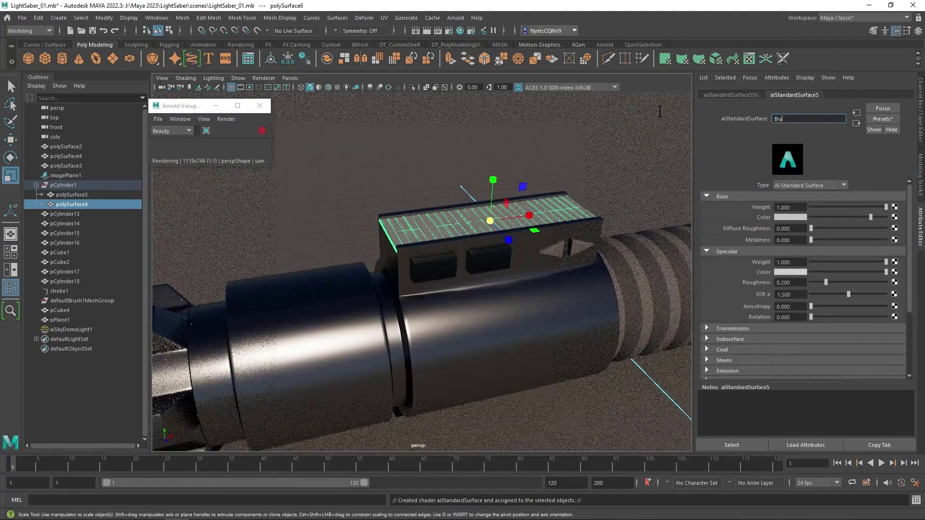
key("Return")
Replace the Brass material's settings with the Brushed_Metal preset.
left_click(885, 118)
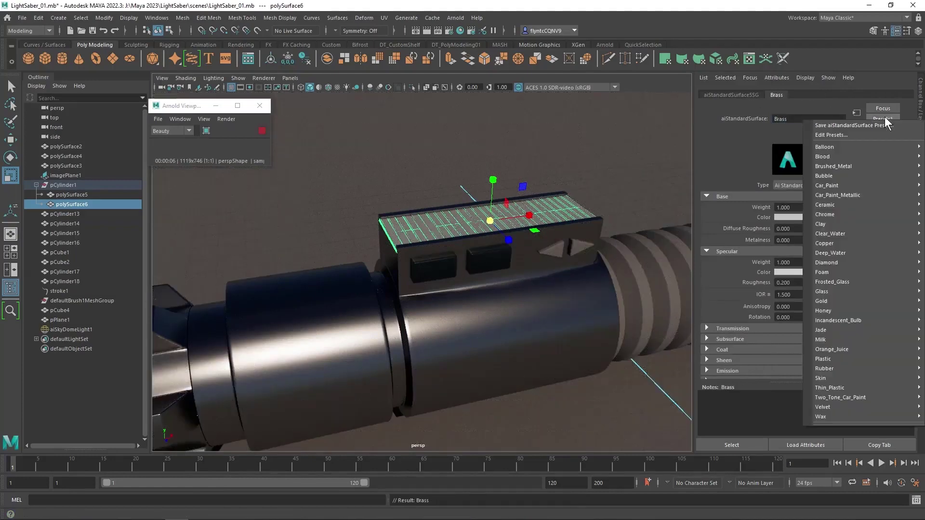
mouse_move(860, 145)
mouse_move(860, 186)
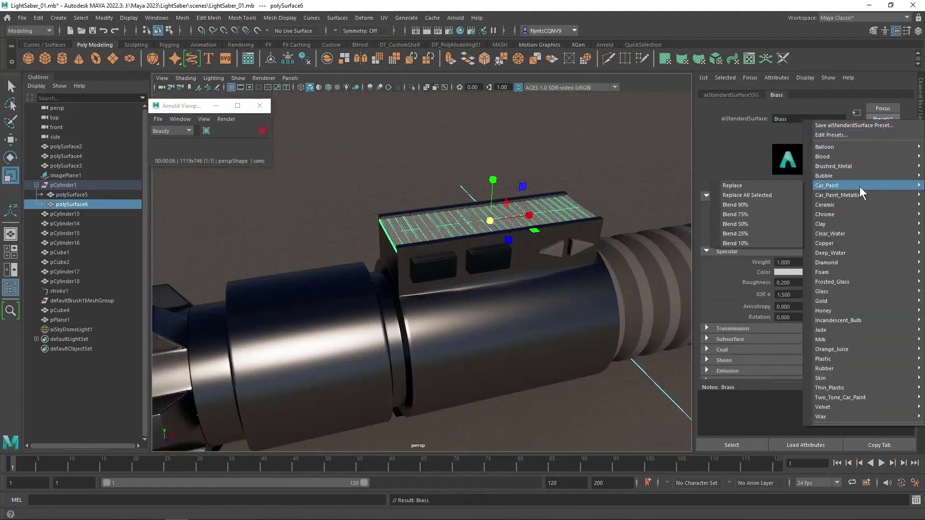
mouse_move(854, 238)
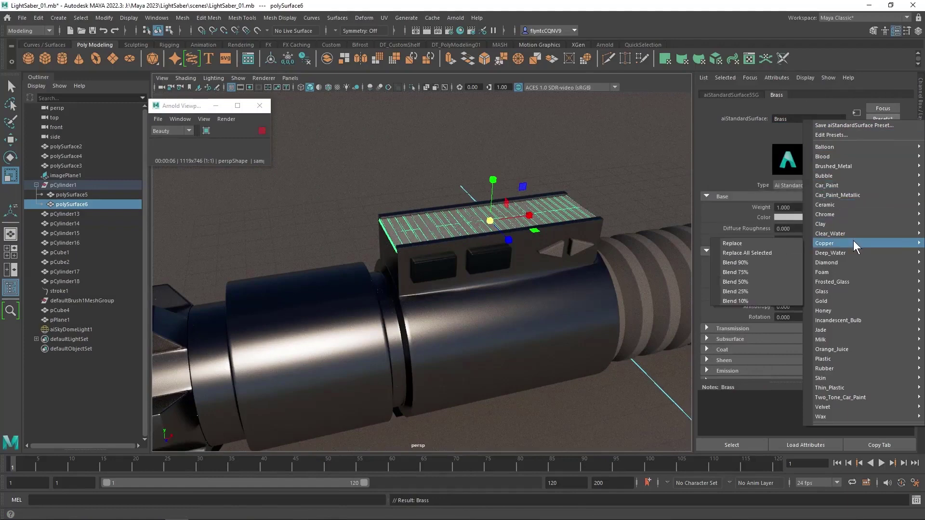
mouse_move(854, 380)
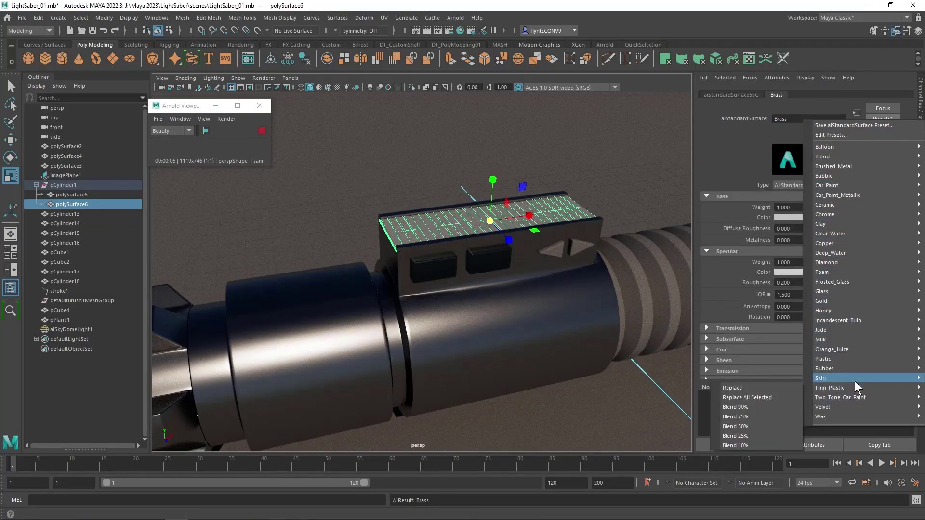
mouse_move(845, 164)
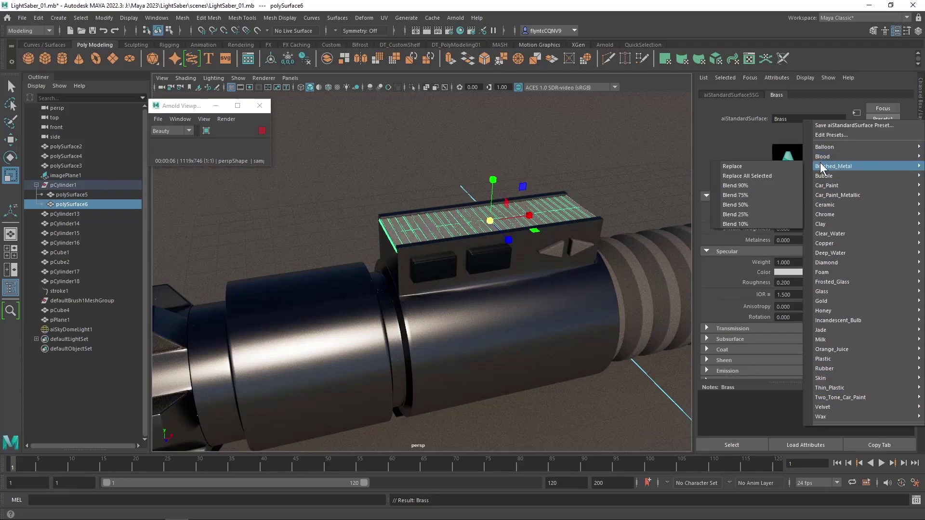
left_click(764, 165)
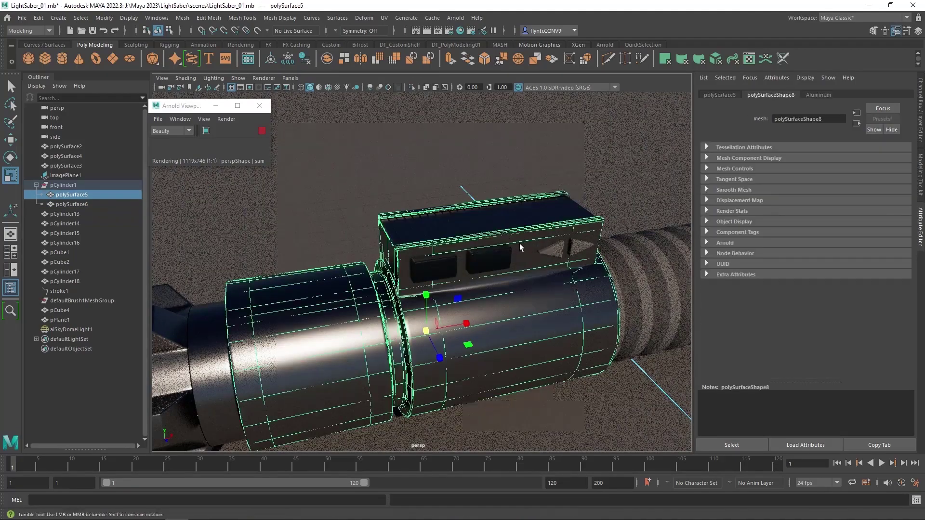
Set the Brass material's base color on the ribbed strip to a dark yellow with hue 60, saturation 1 and value 0.290.
left_click_drag(519, 244, 497, 284, "alt")
scroll(440, 227, "up", 5)
left_click(498, 284)
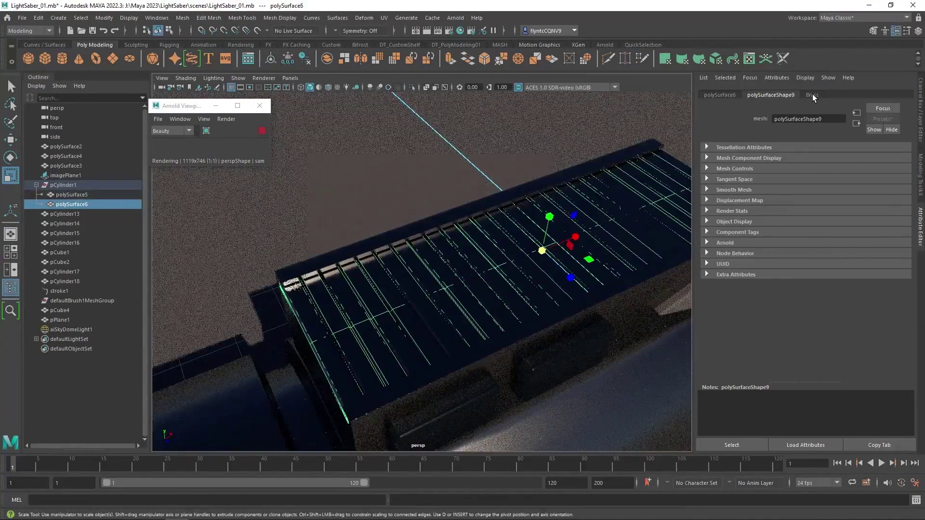
left_click(812, 96)
left_click(790, 216)
left_click(766, 194)
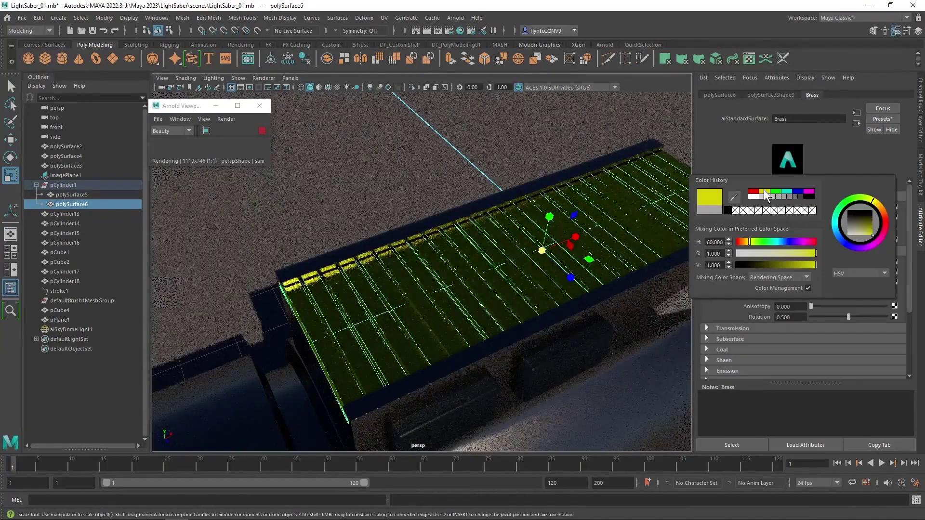
left_click_drag(796, 264, 787, 265)
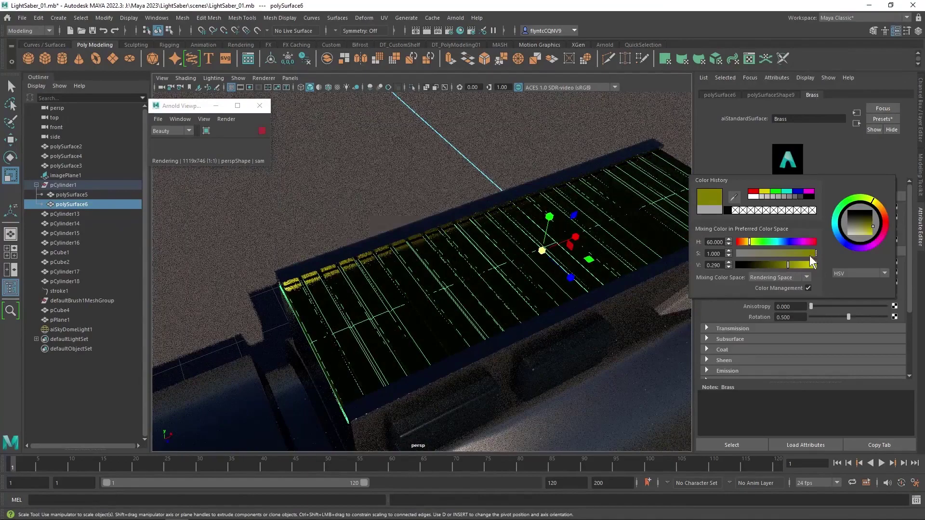
left_click(564, 310)
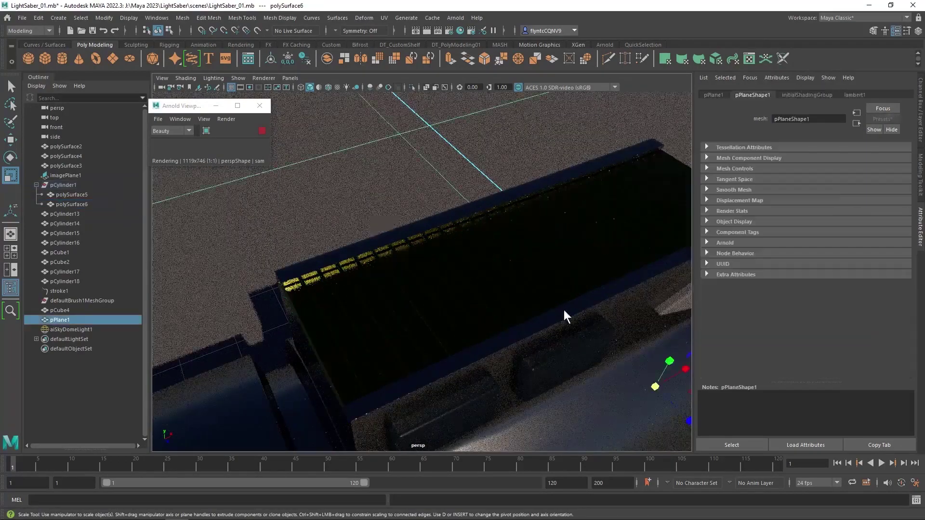
mouse_move(563, 310)
left_mouse_down("alt")
mouse_move(624, 292)
mouse_move(520, 304)
mouse_move(481, 295)
mouse_move(550, 316)
mouse_move(550, 346)
mouse_move(662, 288)
mouse_move(554, 296)
left_mouse_up("alt")
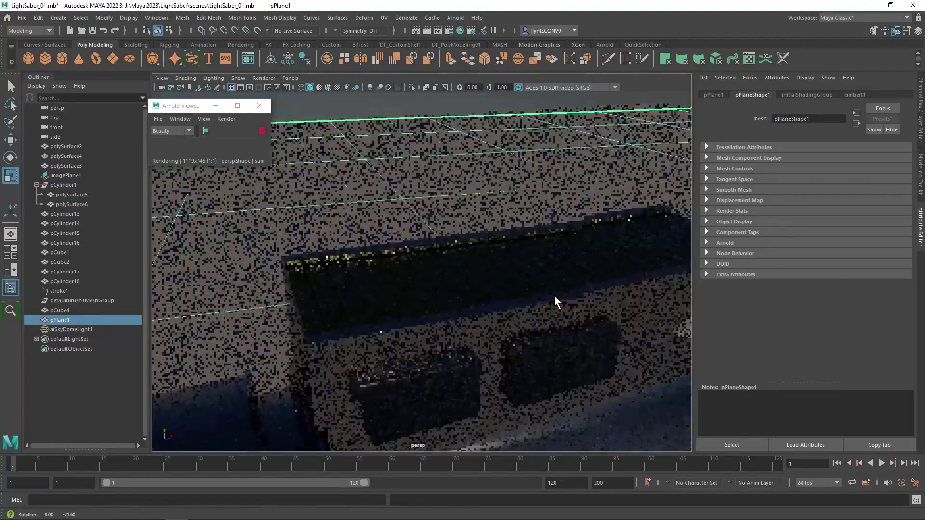
Set the specular color of the ribbed strip's Brass material to white.
left_click(554, 296)
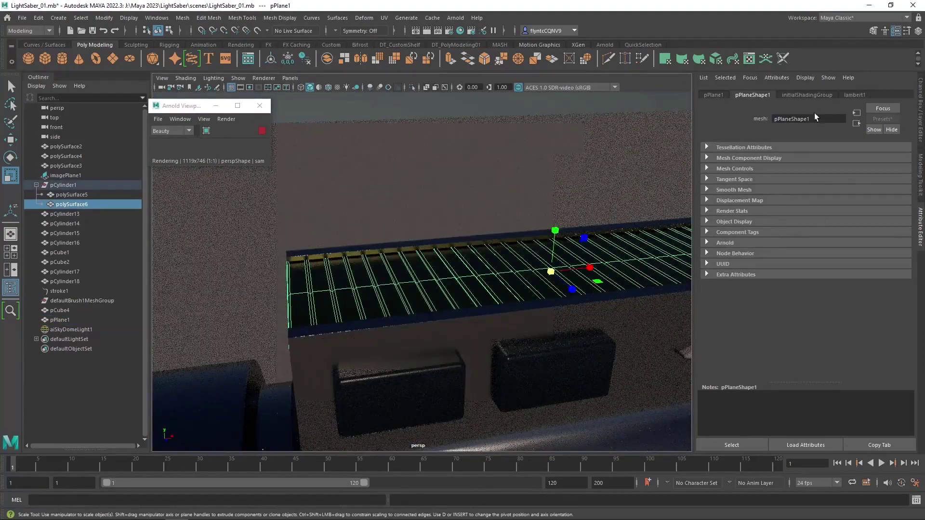
left_click_drag(466, 285, 491, 289, "alt")
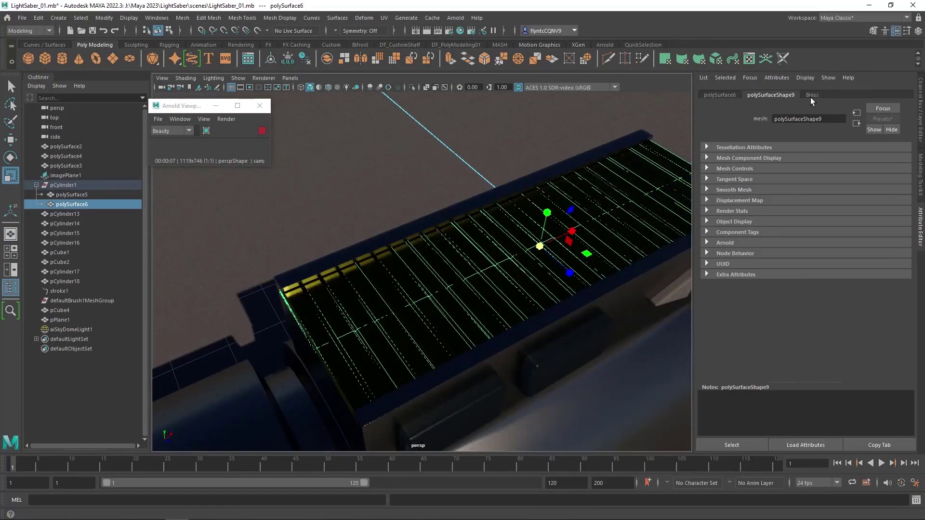
left_click(811, 95)
left_click(793, 273)
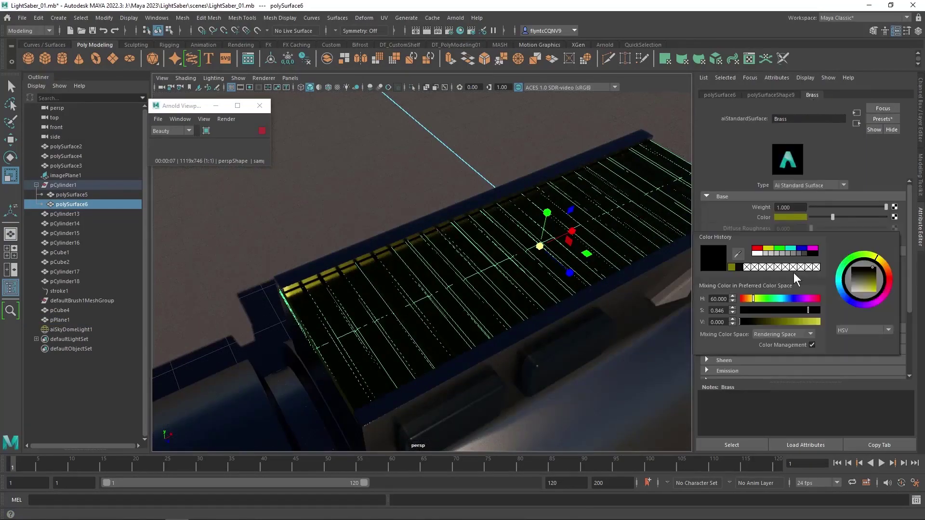
left_click_drag(744, 310, 819, 309)
left_click(684, 117)
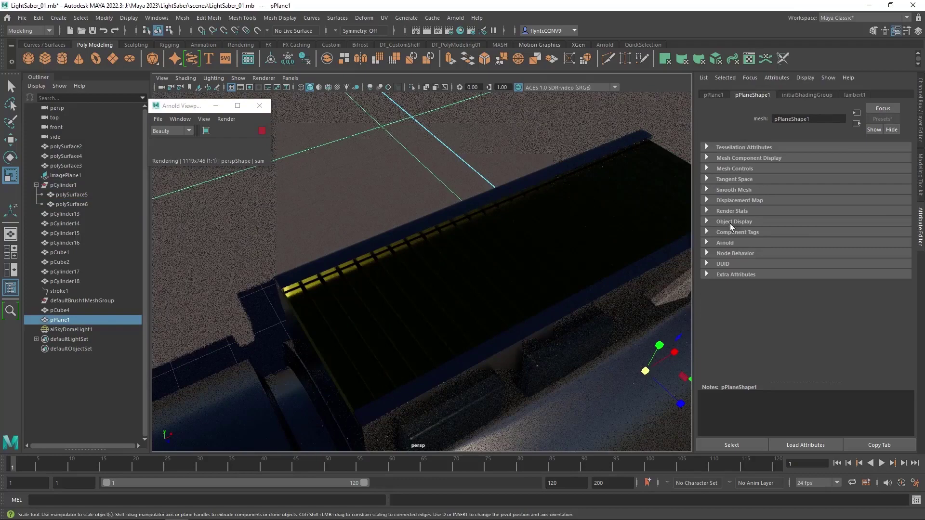
left_click(643, 239)
left_click(813, 96)
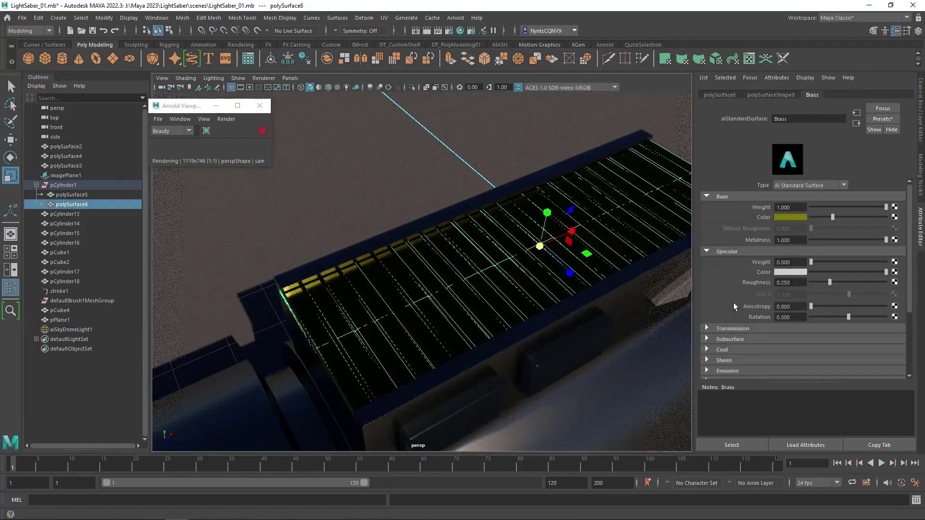
scroll(722, 324, "down", 1)
scroll(736, 351, "up", 5)
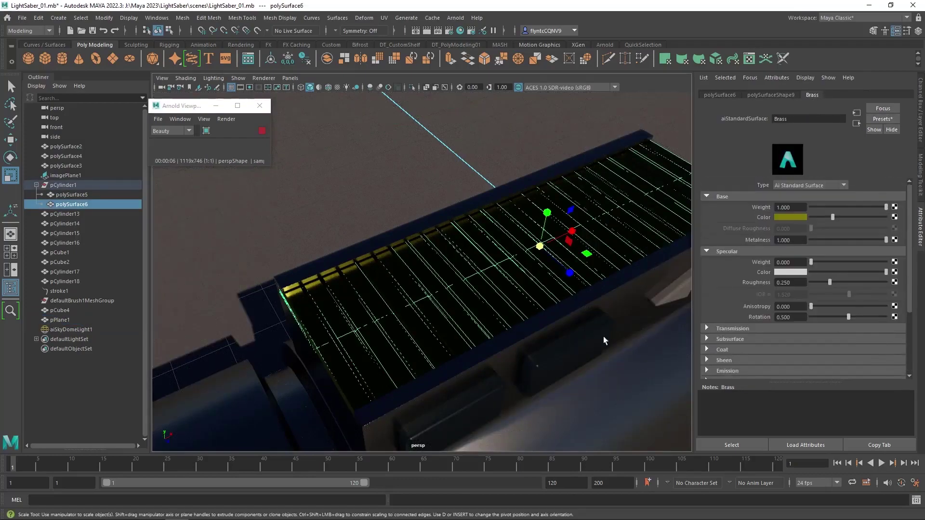
Assign a new aiStandardSurface material to triangular button pCylinder18 on the side of the control box.
left_click_drag(603, 336, 480, 308, "alt")
left_click(480, 303)
left_click(480, 303)
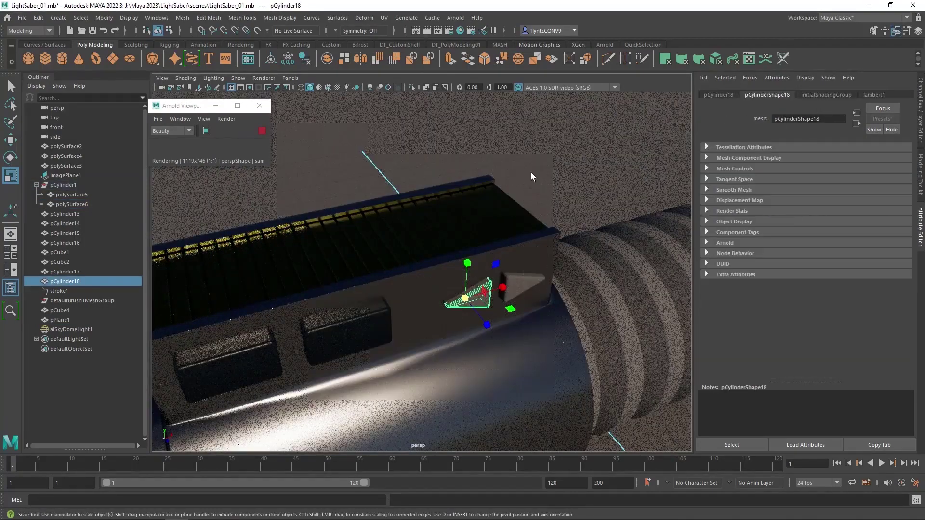
right_click_drag(432, 157, 455, 401)
left_click(251, 199)
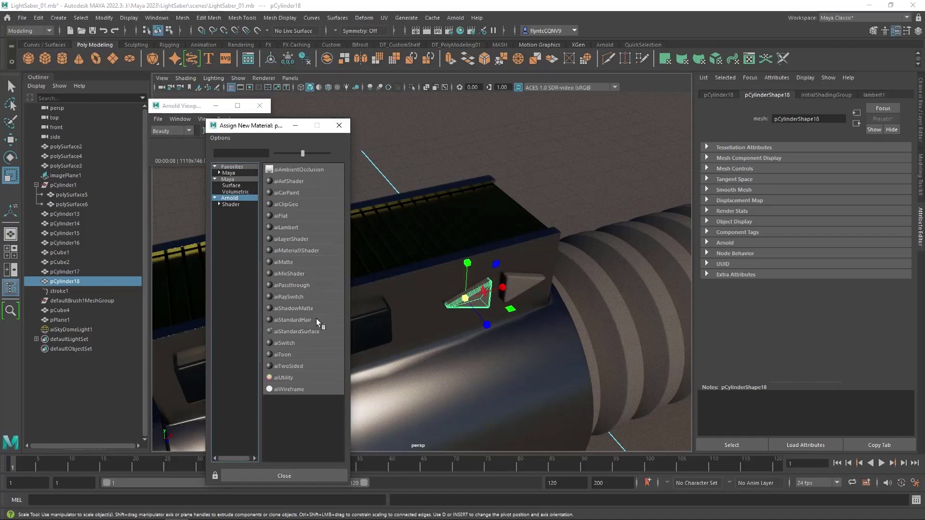
left_click(319, 331)
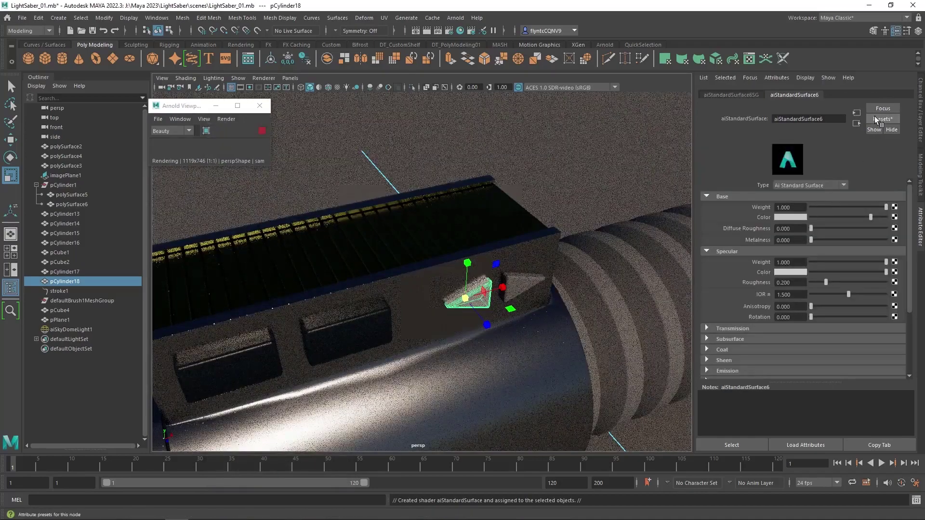
Replace the settings of the triangular button's new material with the Plastic preset.
left_click(875, 118)
mouse_move(860, 183)
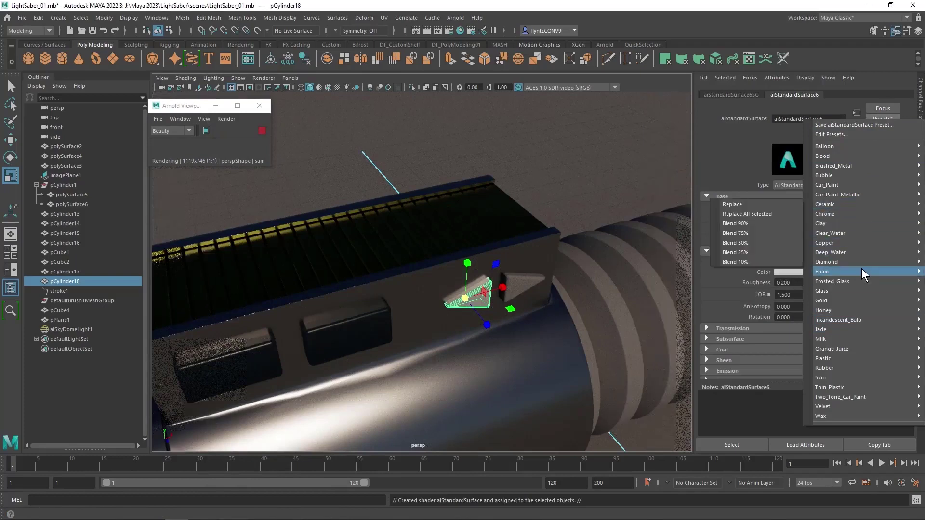
mouse_move(861, 282)
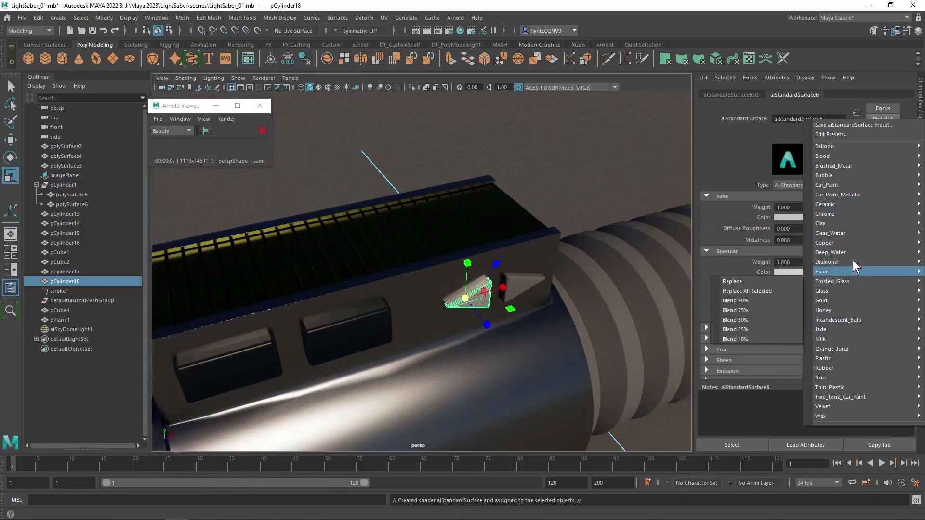
mouse_move(855, 147)
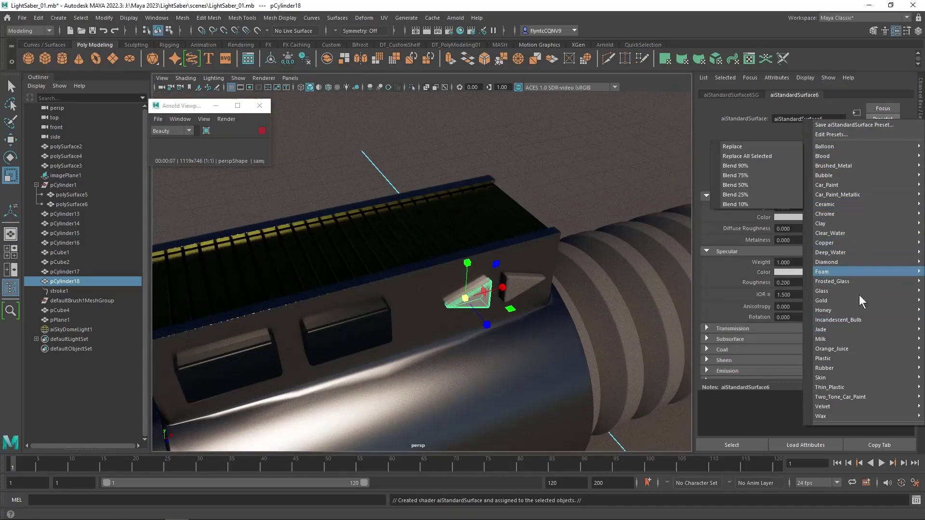
mouse_move(860, 359)
left_click(761, 362)
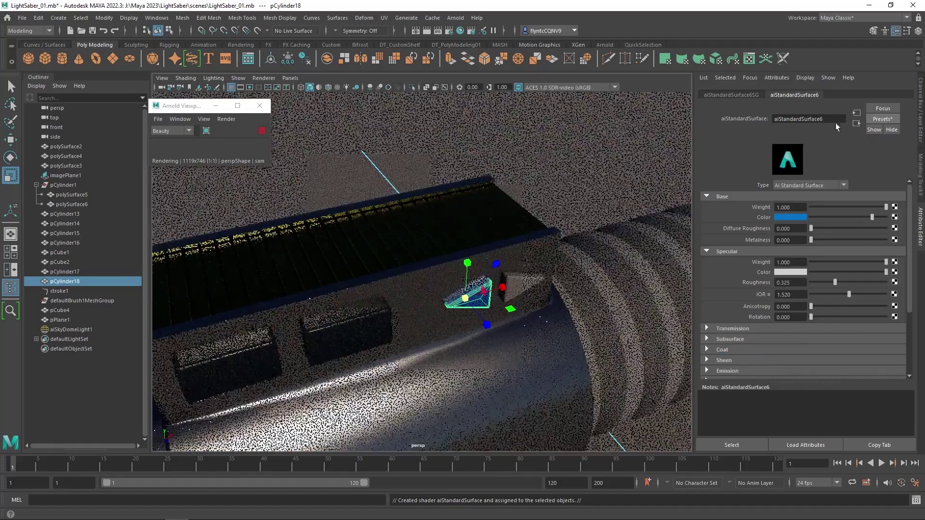
Rename the triangular button's material as RedPlastic.
type("Red")
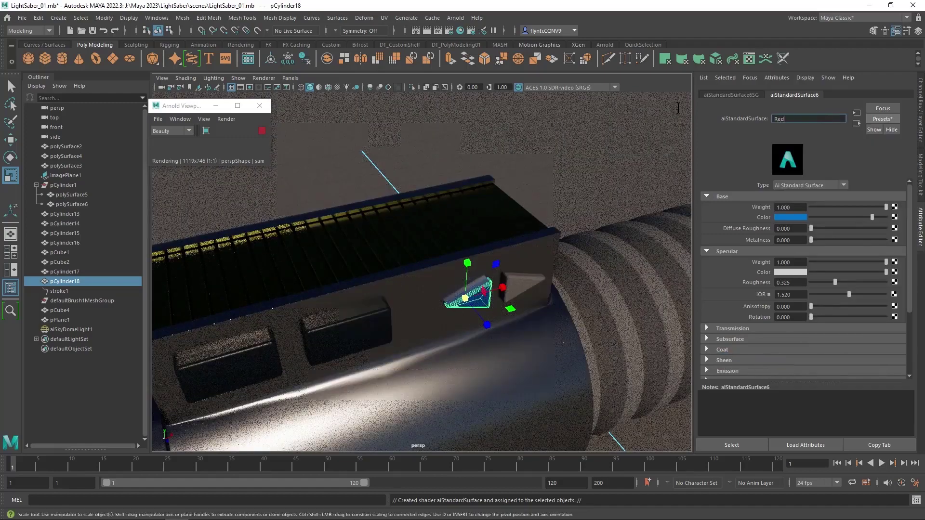
type("Plast")
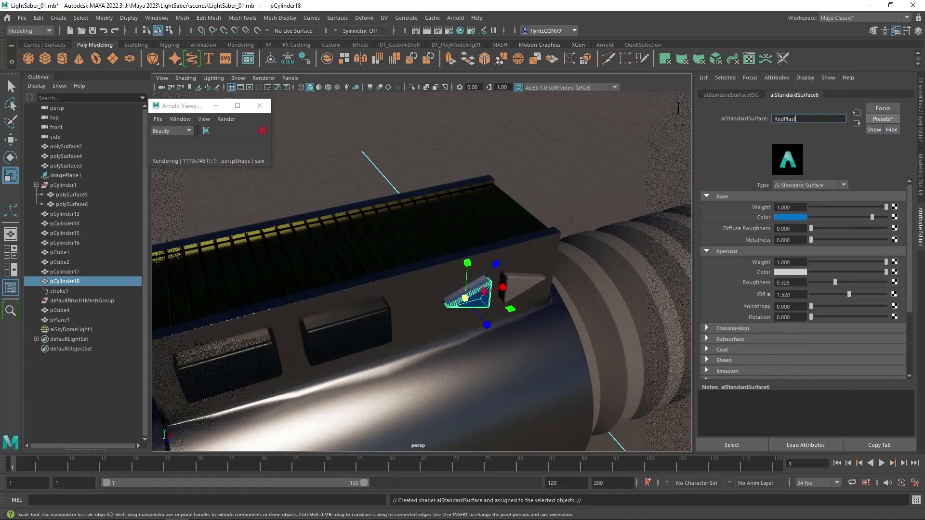
type("ic")
key("Return")
Set the RedPlastic base color to a slightly darkened pure red.
left_click(790, 217)
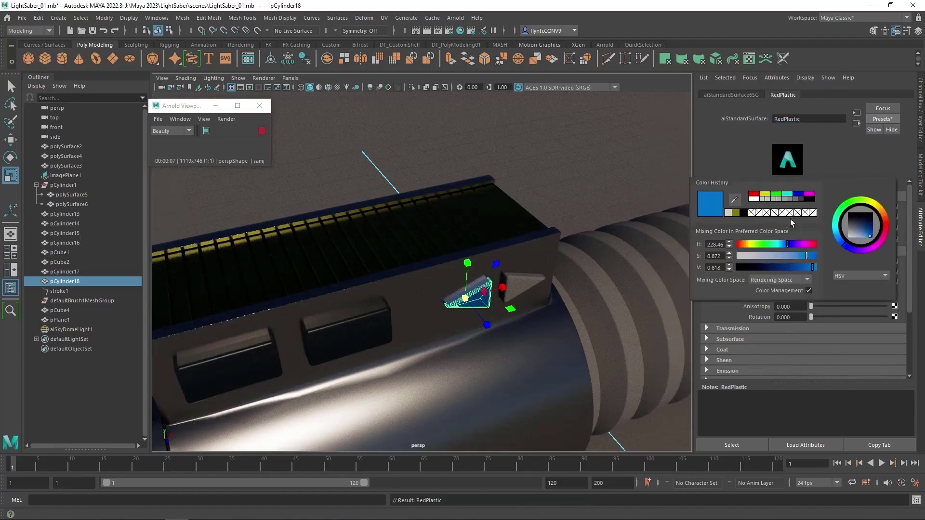
left_click(754, 195)
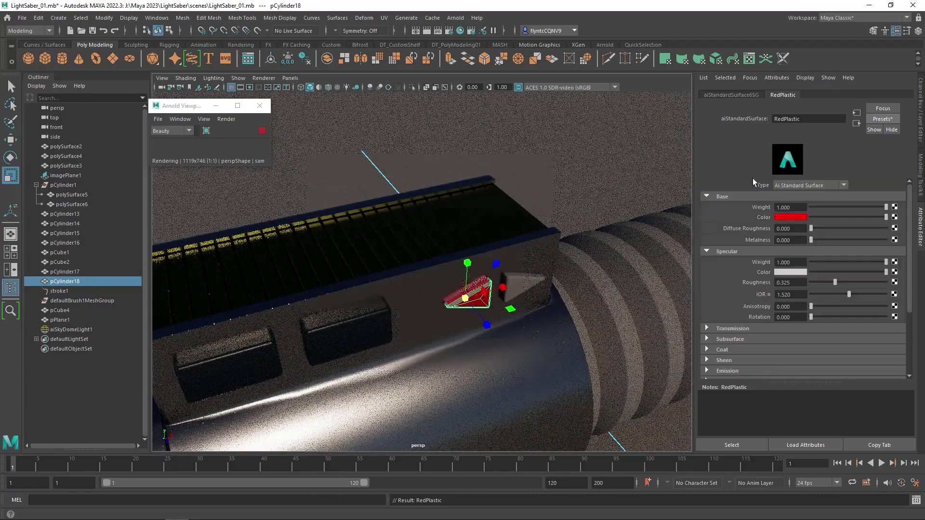
left_click(799, 219)
Set the RedPlastic material's transmission weight to 0.565, checking its effect on the triangular button in close-up.
left_click(707, 328)
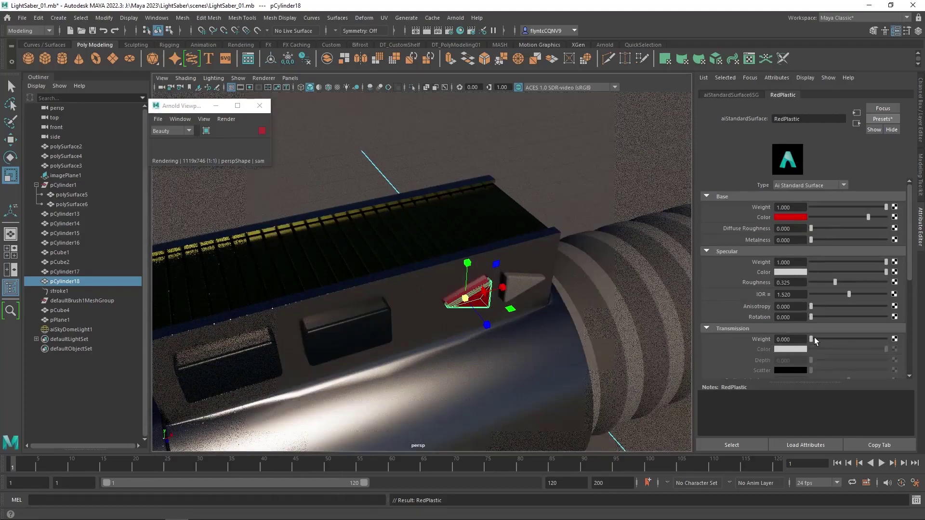
left_click_drag(814, 339, 834, 339)
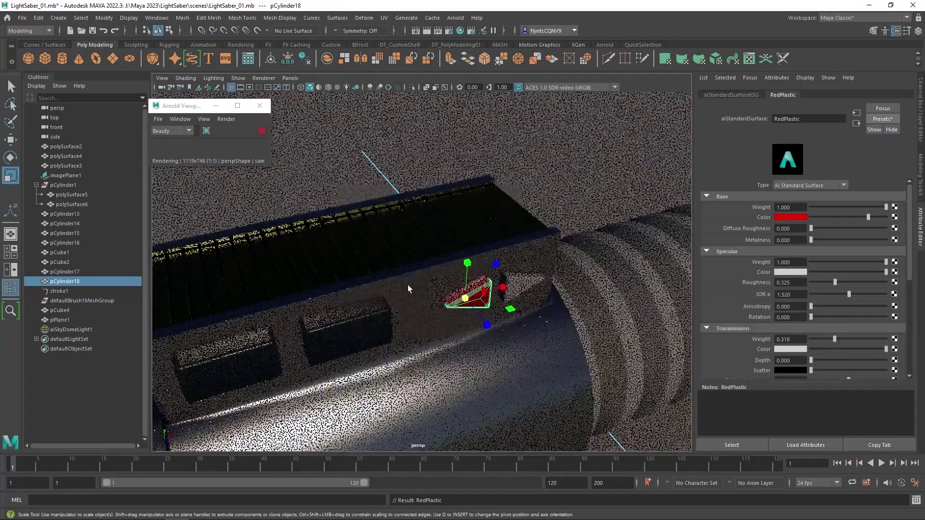
mouse_move(408, 288)
left_mouse_down("alt")
mouse_move(434, 279)
mouse_move(414, 299)
left_mouse_up("alt")
scroll(414, 299, "up", 6)
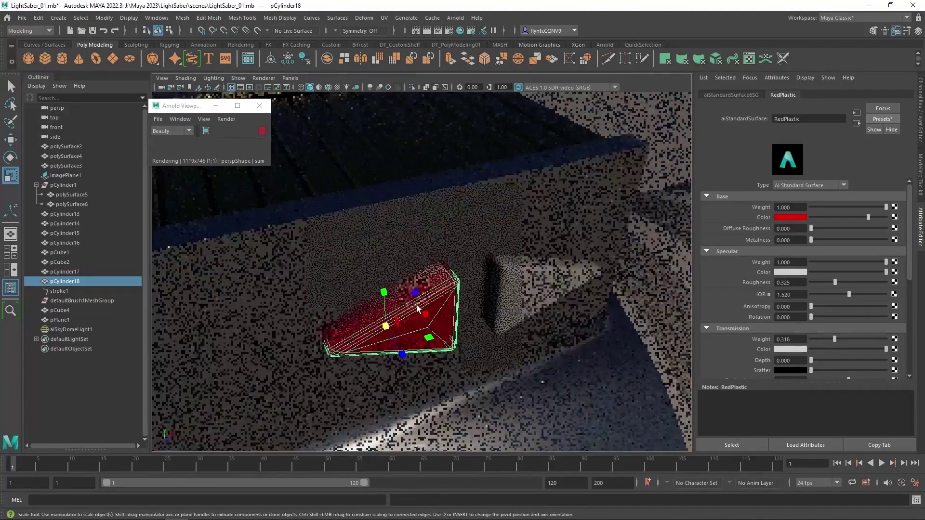
scroll(418, 309, "down", 4)
left_click(548, 282)
mouse_move(454, 310)
left_mouse_down("alt")
mouse_move(464, 301)
mouse_move(448, 313)
left_mouse_up("alt")
left_click(428, 324)
left_click(816, 96)
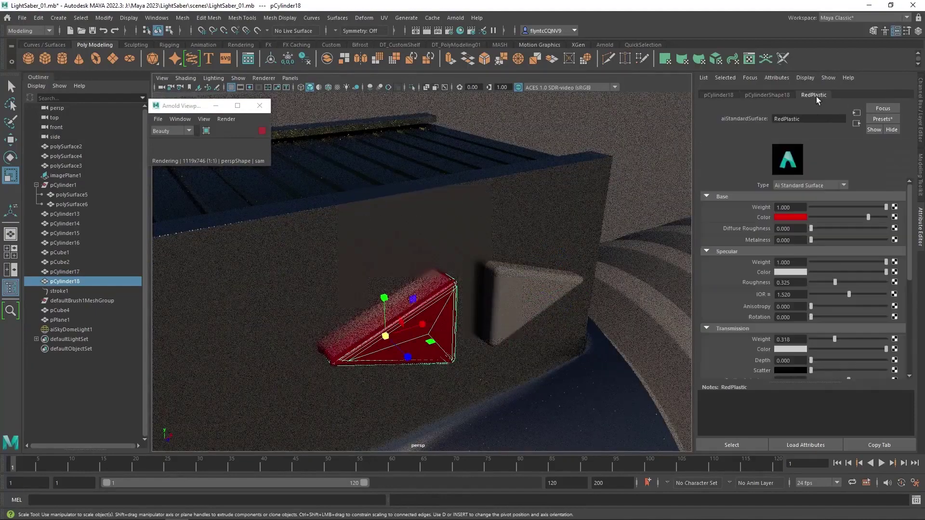
mouse_move(835, 338)
left_mouse_down()
mouse_move(862, 337)
mouse_move(852, 337)
left_mouse_up()
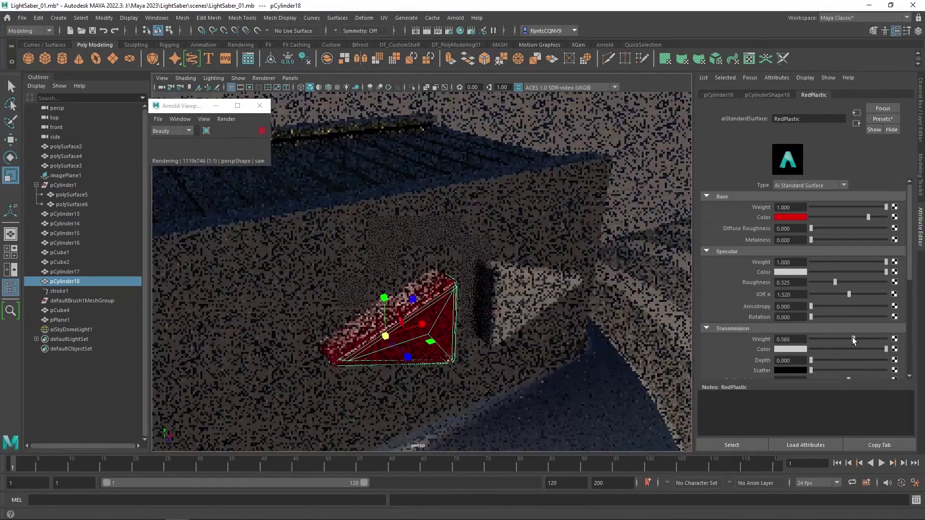
Set the RedPlastic transmission color to a red with hue 360, saturation about 0.79 and value 1.
left_click(799, 349)
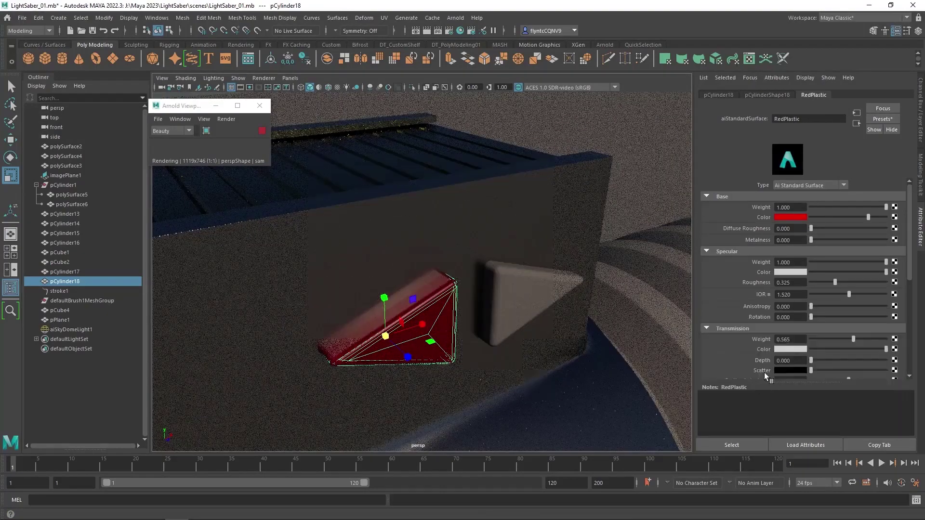
left_click(790, 349)
left_click_drag(712, 408, 781, 409)
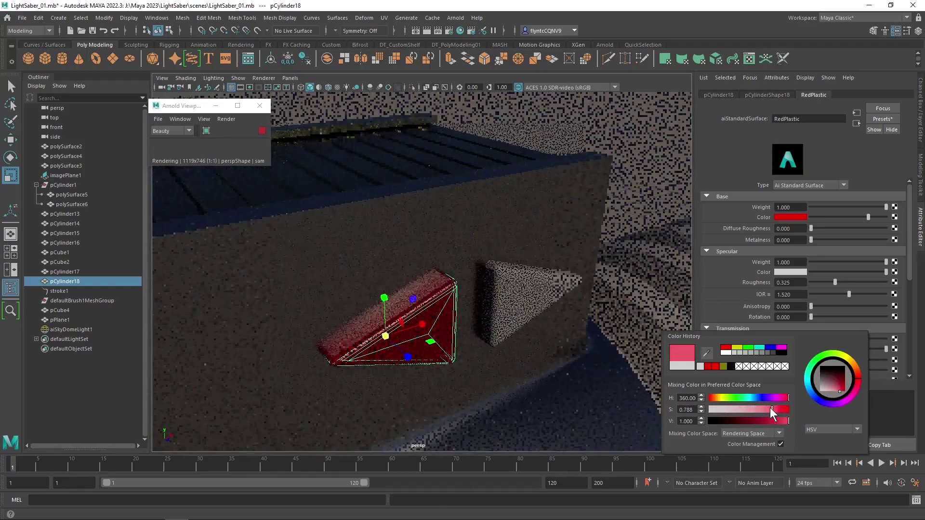
Assign a new aiStandardSurface material to the other triangular button, pCylinder17, and rename it GreenPlastic.
left_click(568, 303)
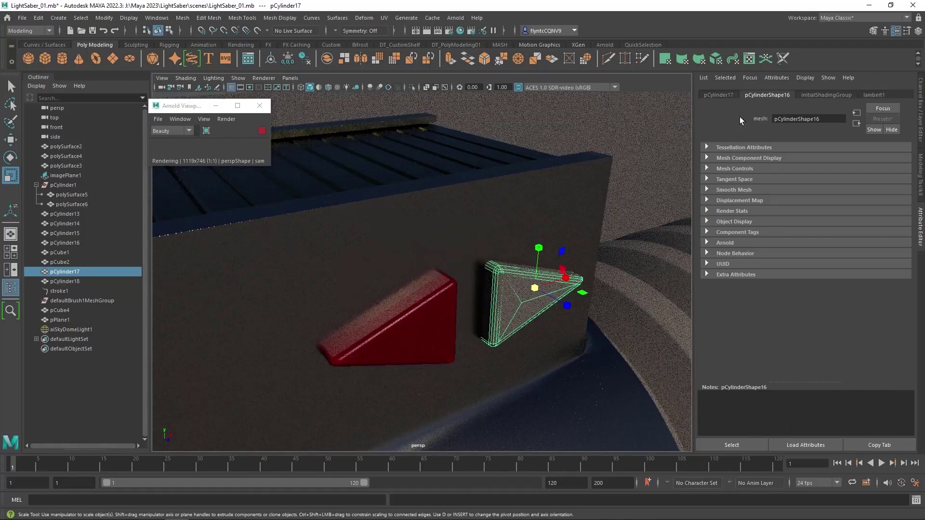
right_click_drag(415, 119, 413, 368)
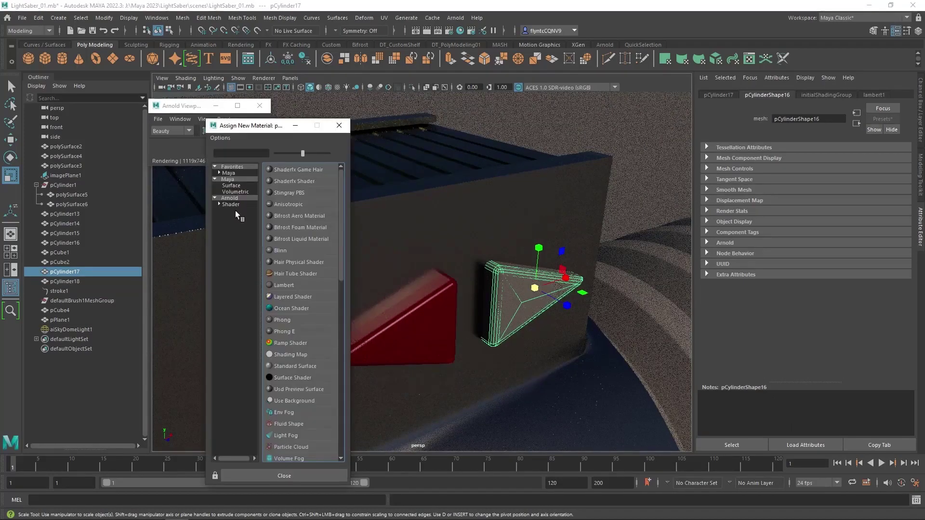
left_click(241, 198)
left_click(297, 332)
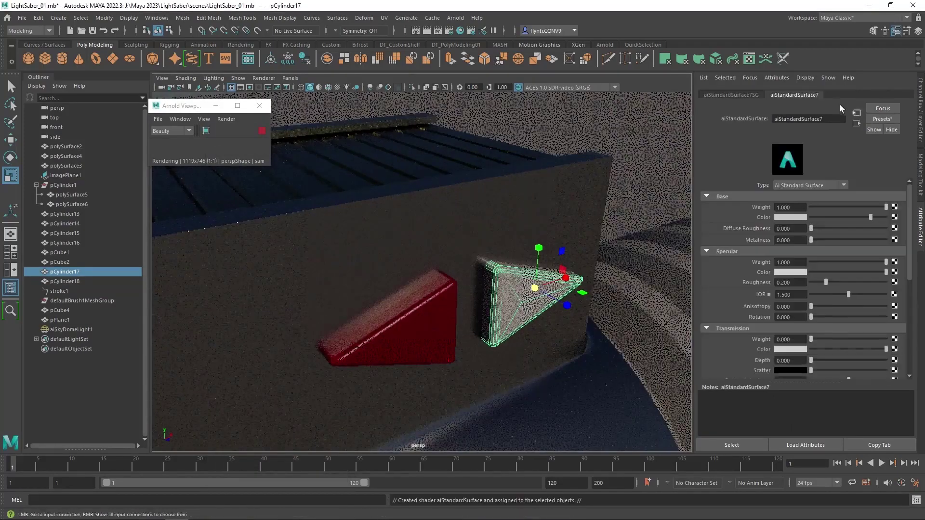
double_click(809, 119)
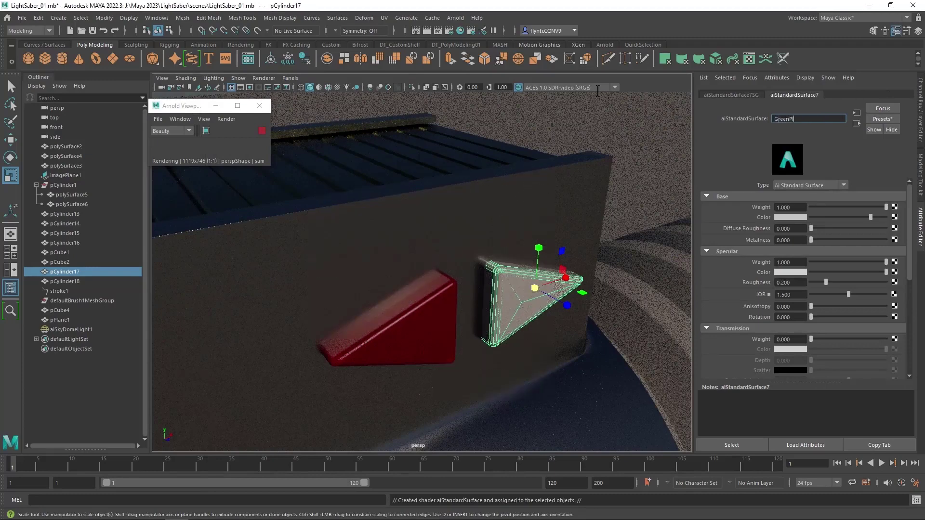
type("GreenPlastic")
key("Return")
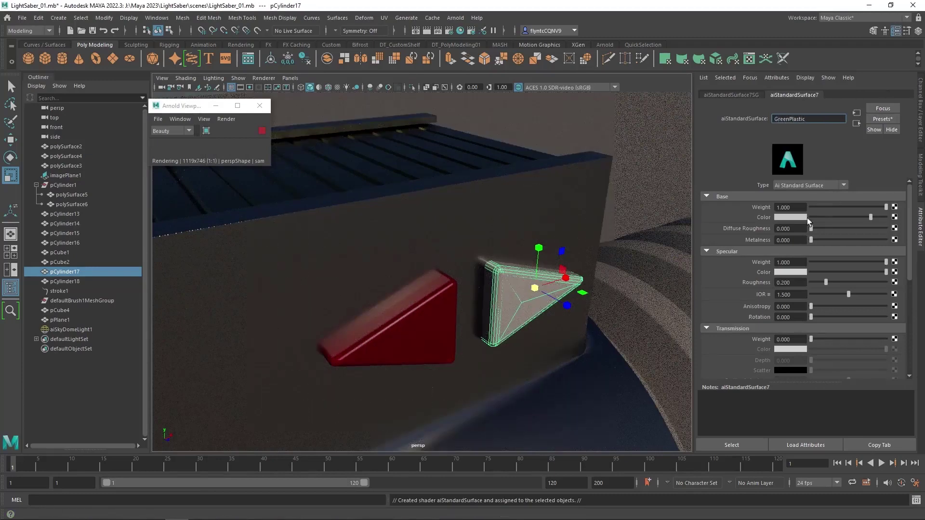
Set the GreenPlastic base color to a darkened pure green and its transmission weight to 0.571.
left_click(790, 217)
left_click(781, 192)
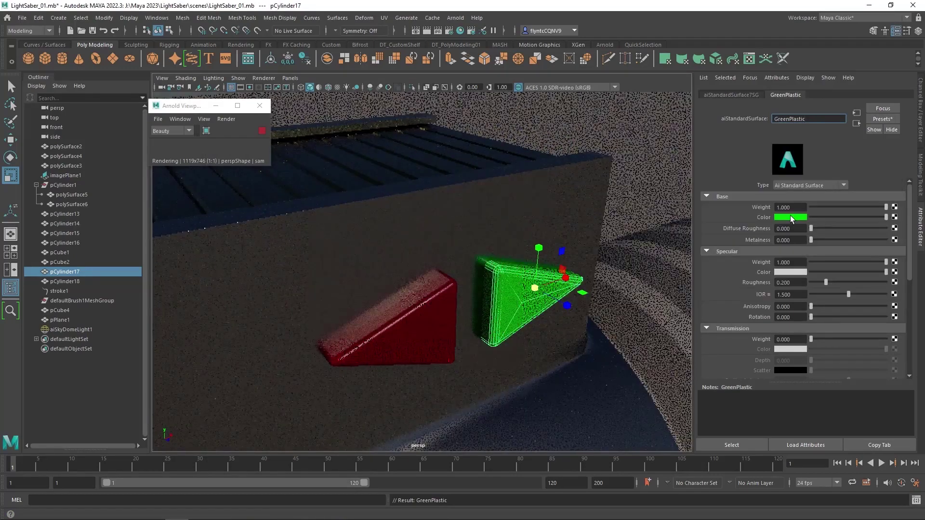
left_click(790, 216)
left_click_drag(818, 264, 793, 264)
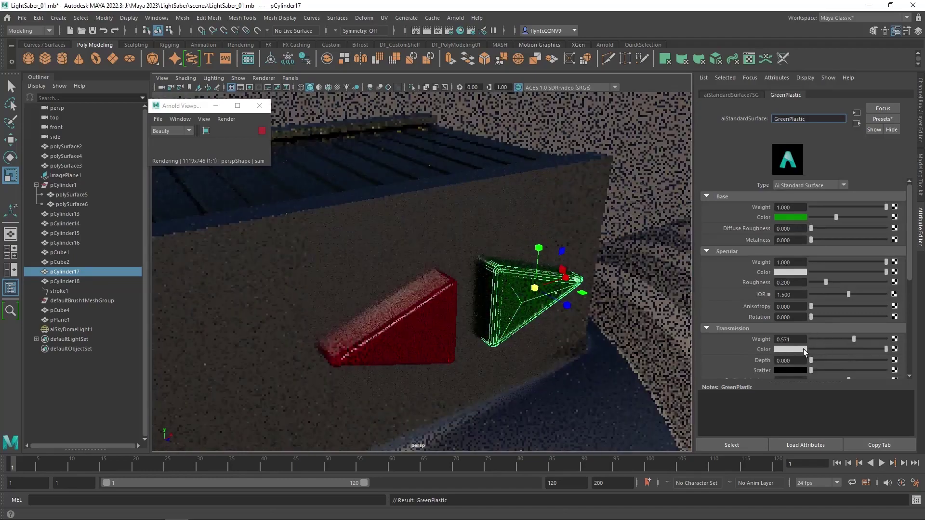
Set the GreenPlastic transmission color to a green with hue 120, saturation about 0.67 and value 1.
left_click(803, 349)
left_click(787, 350)
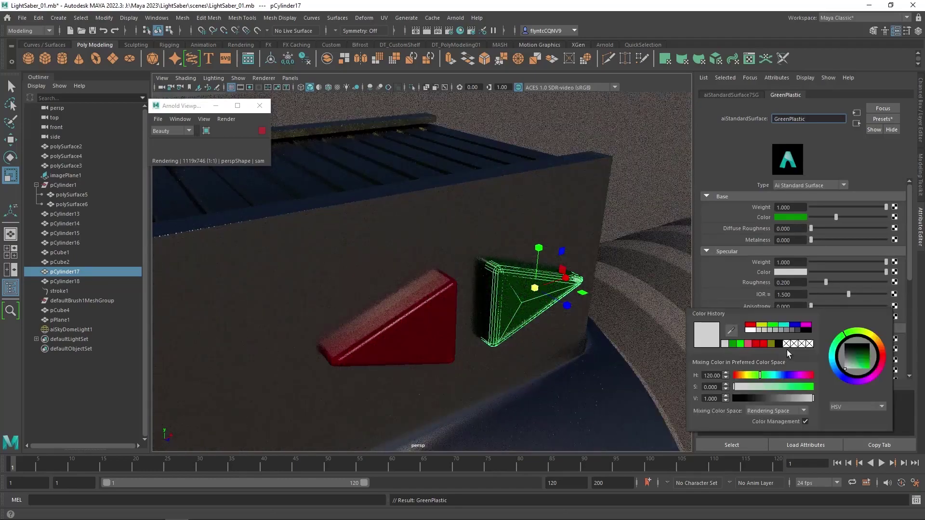
left_click_drag(761, 385, 781, 385)
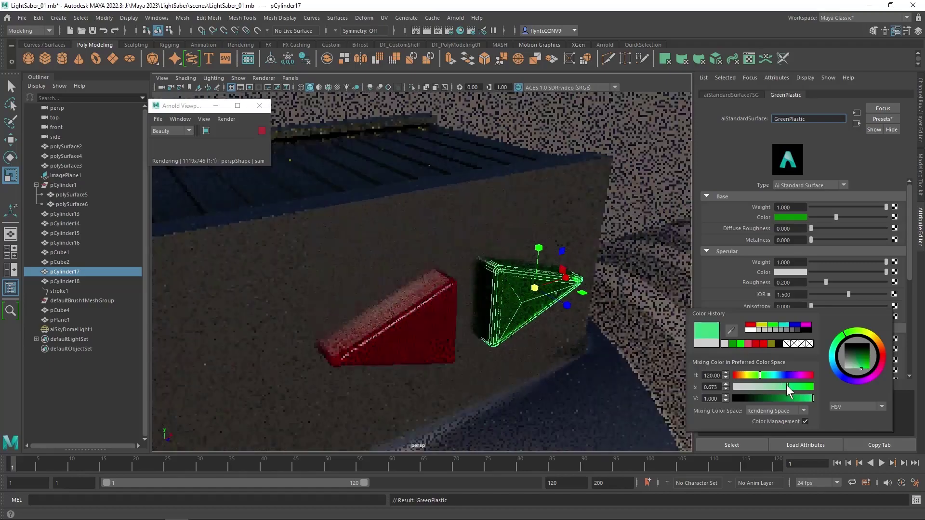
left_click(571, 261)
Assign the existing BlackPlastic material to the ribbed grip section, pCylinder13.
scroll(556, 295, "down", 5)
left_click_drag(556, 295, 422, 285, "alt")
left_click(434, 286)
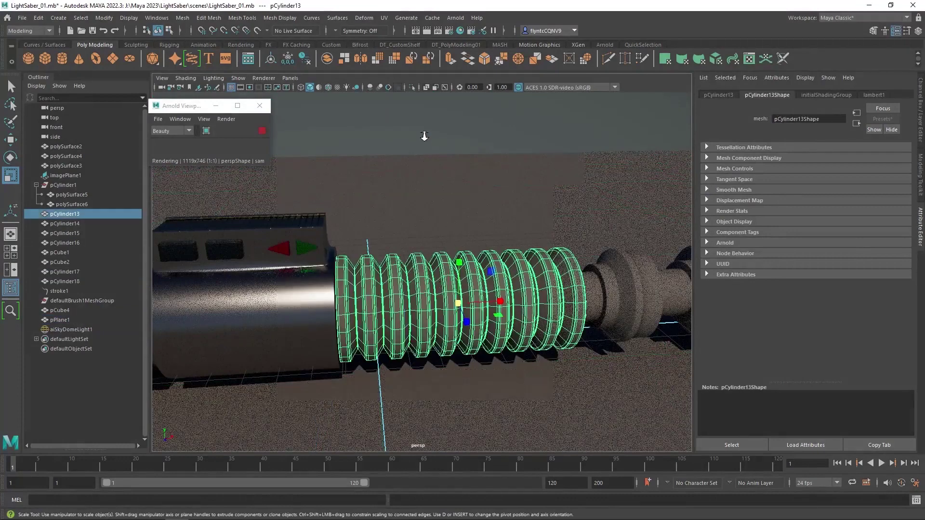
right_click(422, 124)
mouse_move(429, 389)
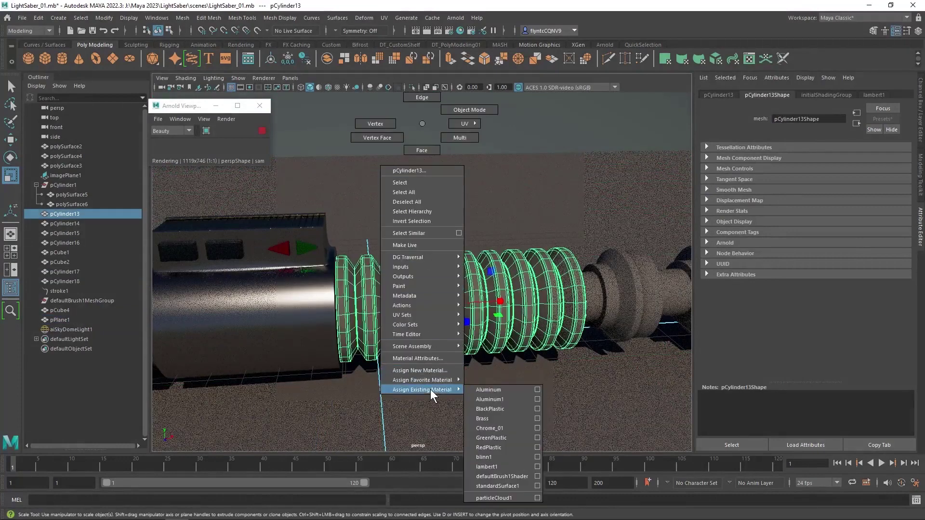
left_click(505, 409)
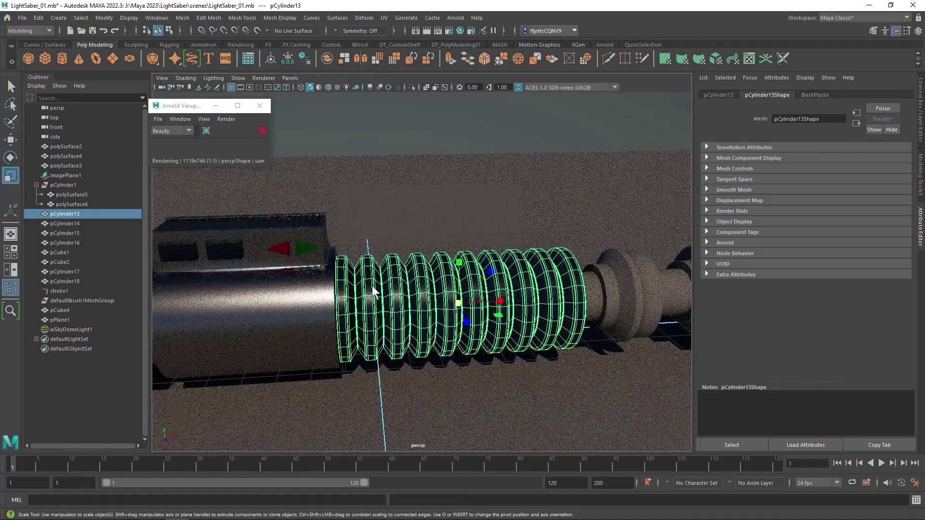
Select the outer face loop of the grip's second rib in face mode and stop the Arnold viewport render.
right_click(372, 245)
left_click(372, 269)
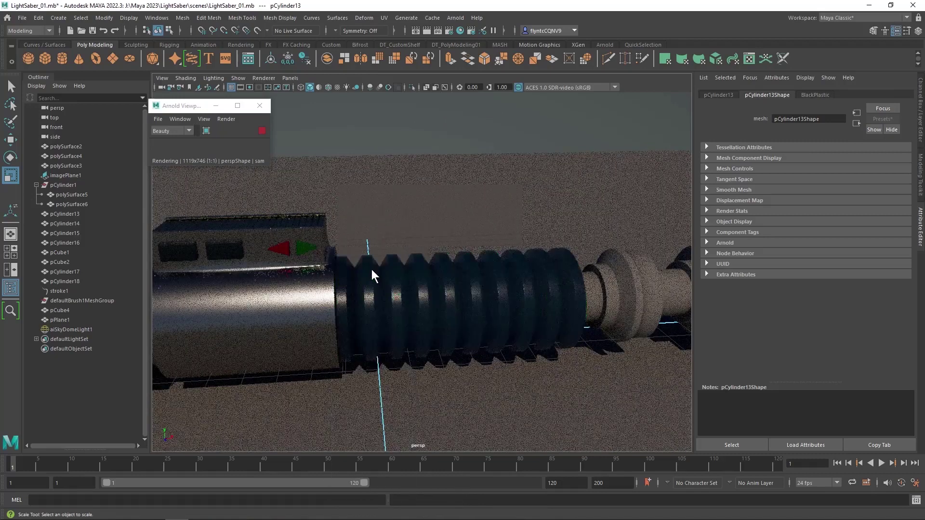
left_click(369, 275)
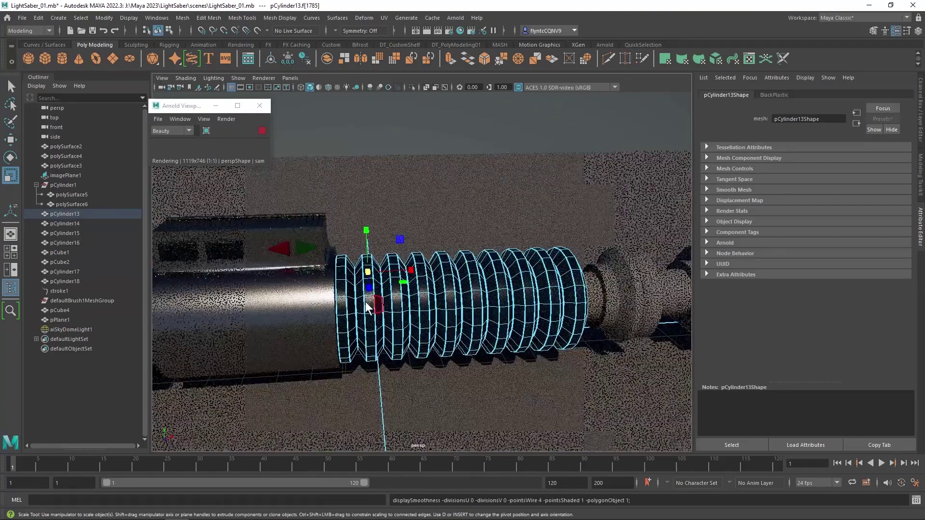
scroll(366, 302, "up", 2)
scroll(365, 302, "up", 4)
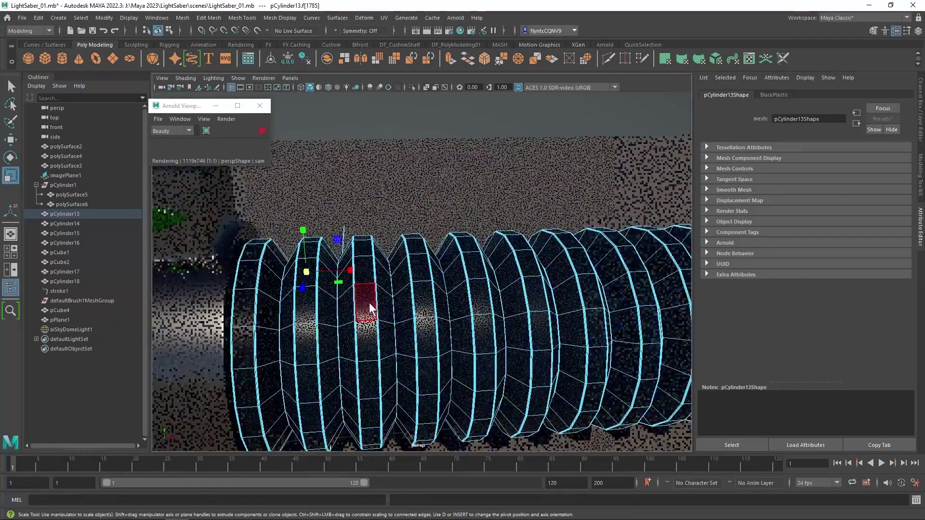
left_click(309, 313)
key("Down")
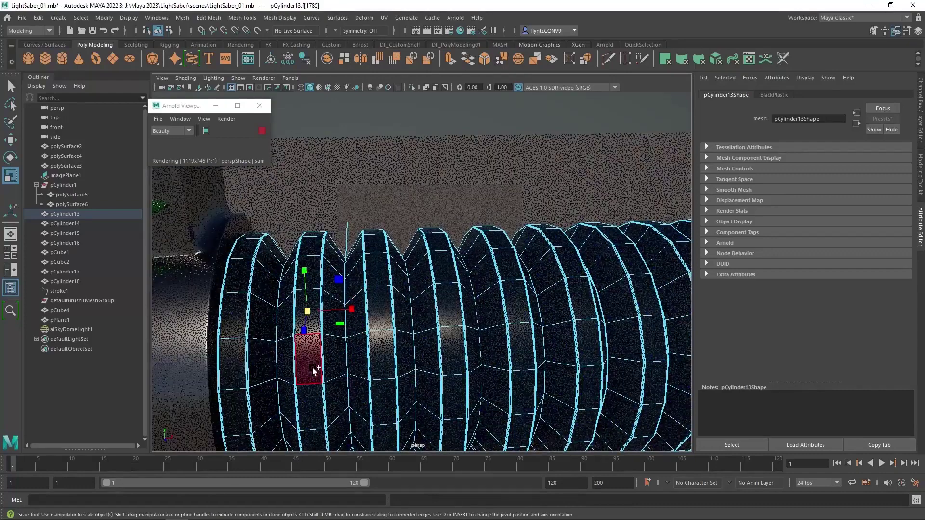
left_click(312, 313)
double_click(311, 313)
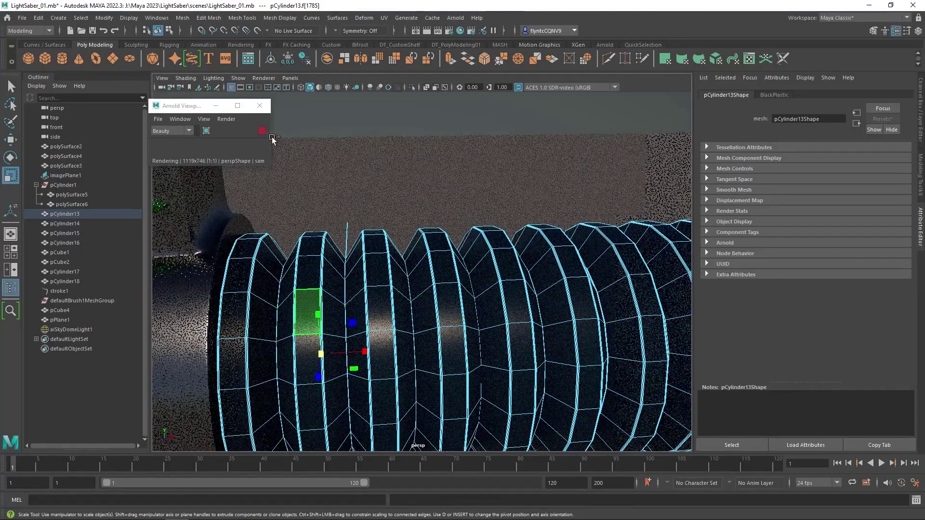
left_click(260, 131)
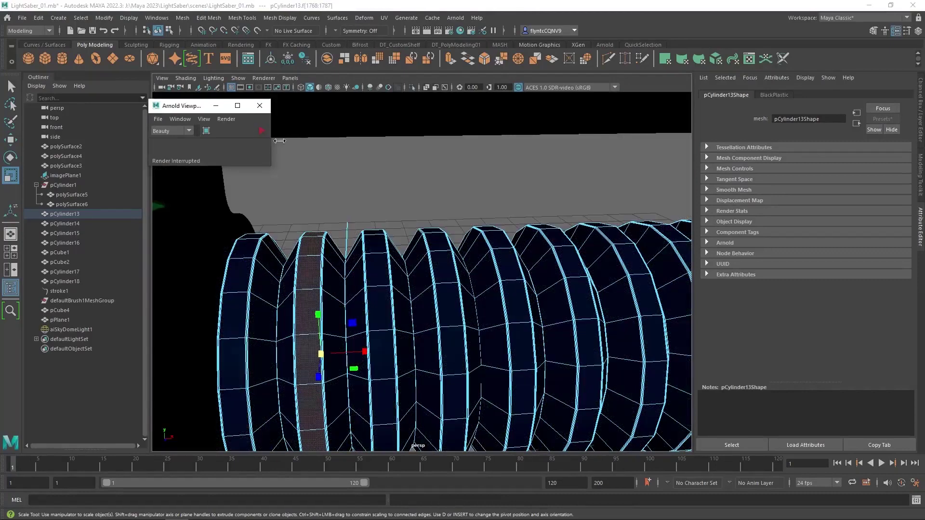
Add the outer face loops of all the other grip ribs to the face selection.
double_click(371, 270, "shift")
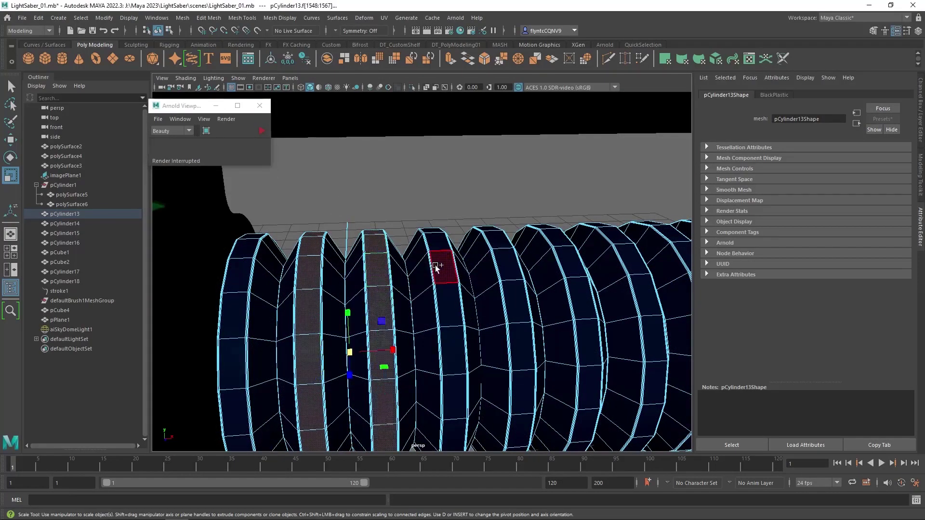
double_click(441, 302, "shift")
double_click(513, 297, "shift")
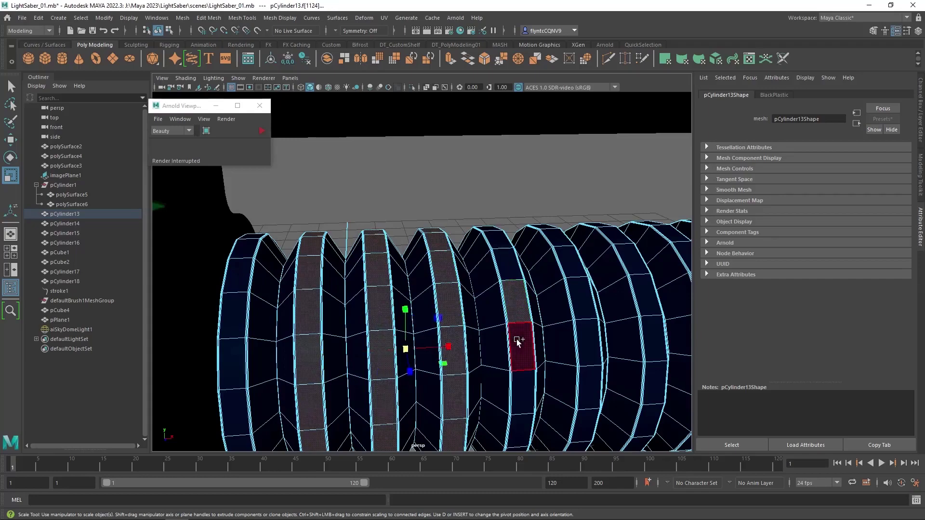
double_click(578, 299, "shift")
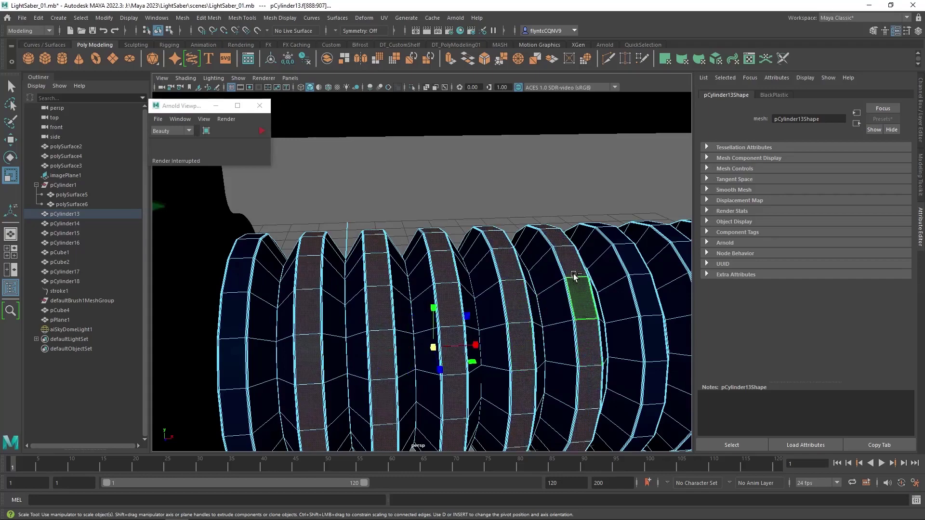
double_click(238, 269, "shift")
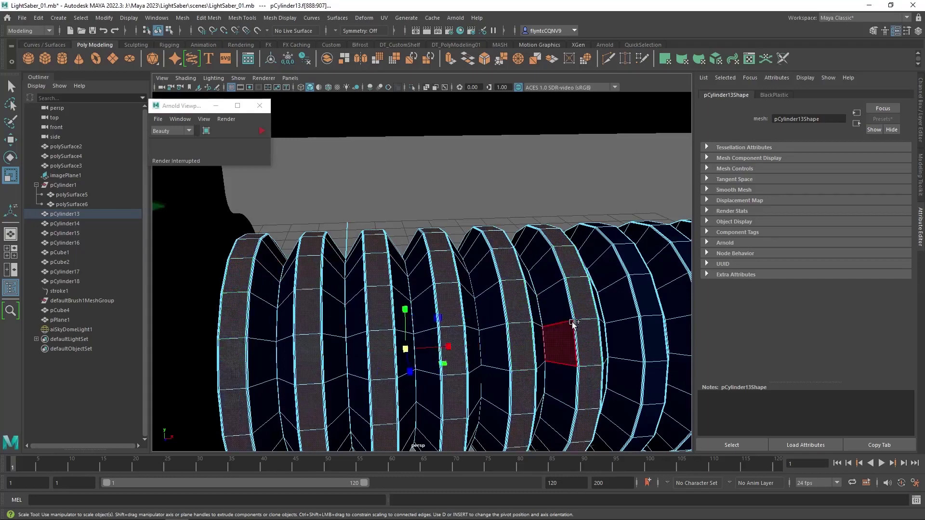
middle_click_drag(561, 339, 251, 319, "alt")
double_click(401, 330, "shift")
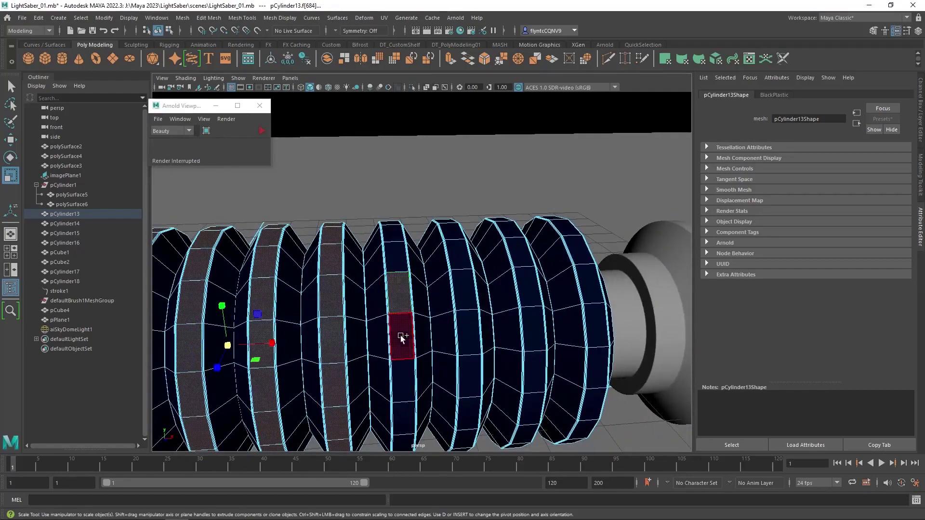
double_click(464, 331, "shift")
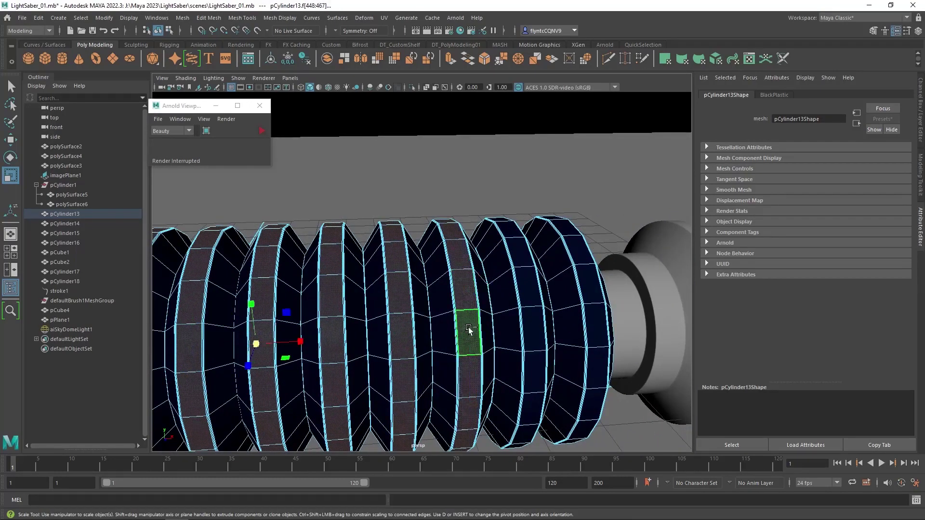
left_click(521, 281, "shift")
left_click(530, 339, "shift")
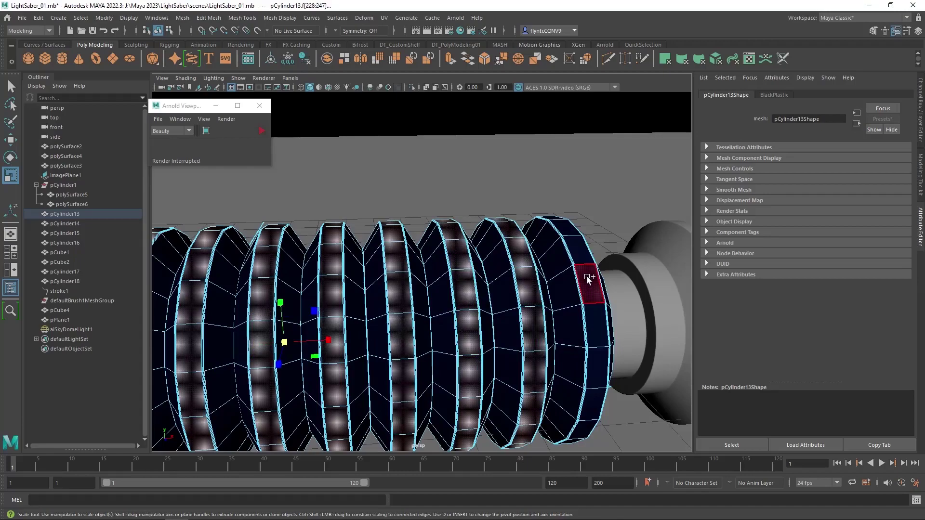
left_click(362, 268)
middle_click_drag(361, 268, 501, 277, "alt")
Assign the existing Chrome_01 material to the selected rib faces and restart the Arnold viewport render.
right_click(397, 149, "shift")
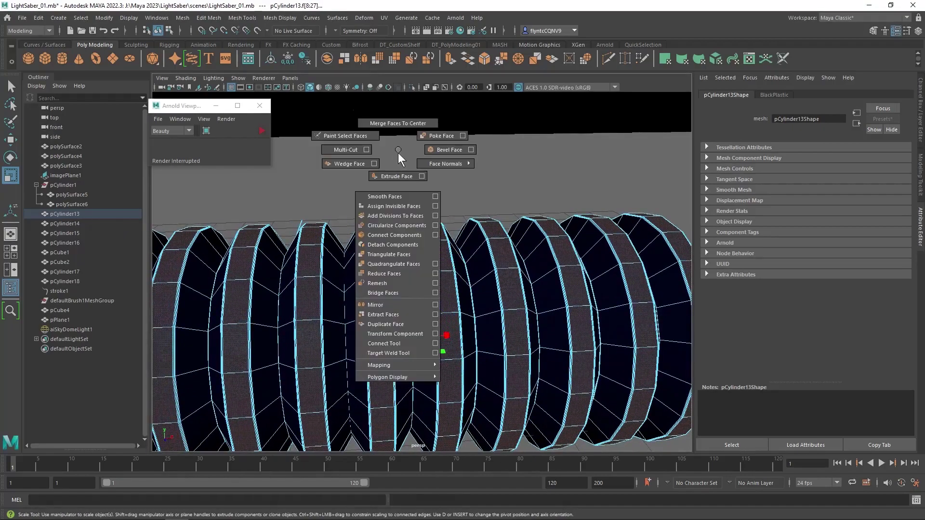
right_click(398, 152)
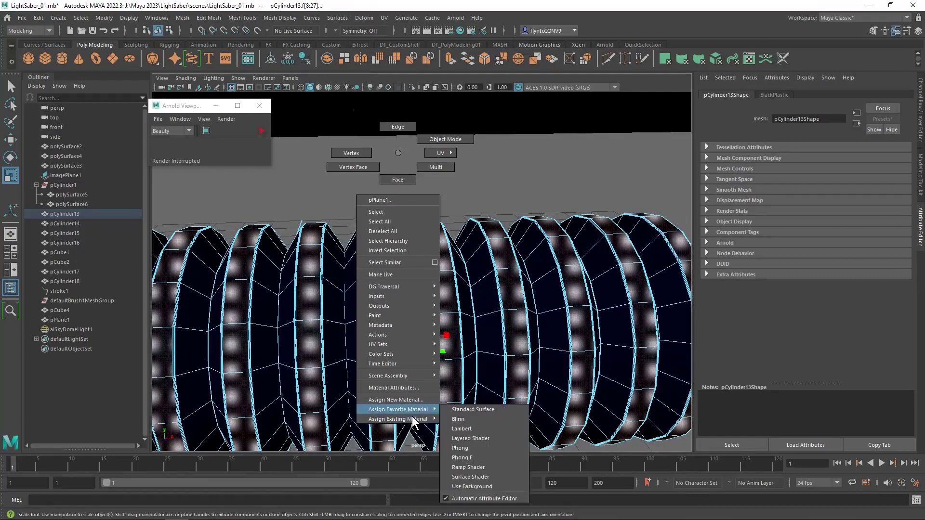
mouse_move(399, 410)
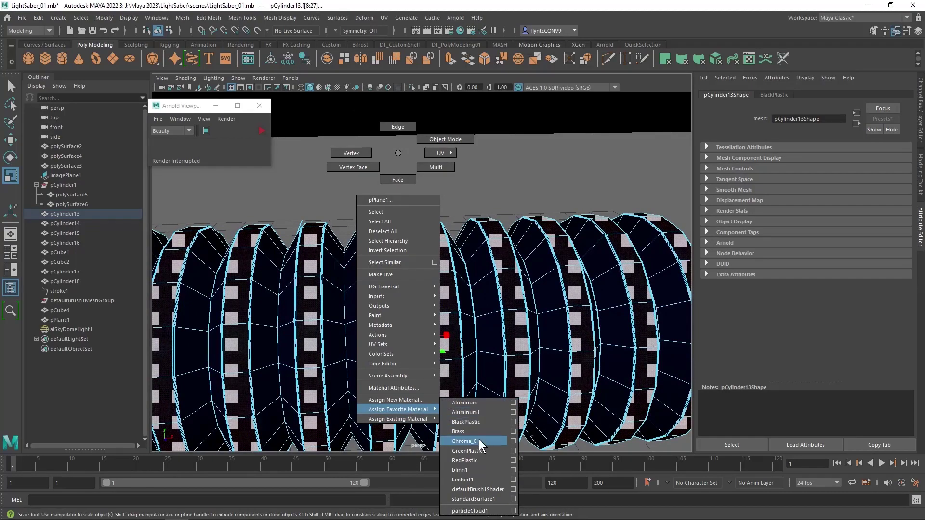
left_click(465, 441)
scroll(446, 390, "down", 3)
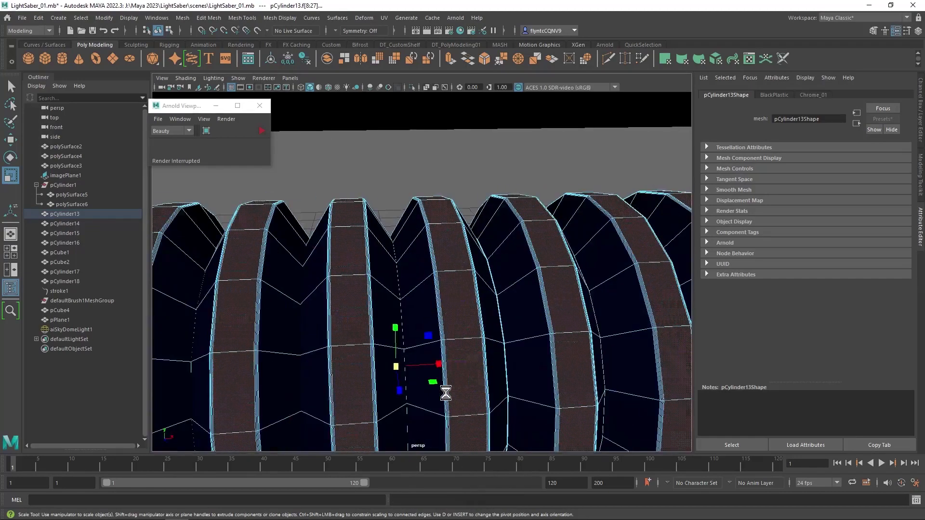
left_click(382, 159)
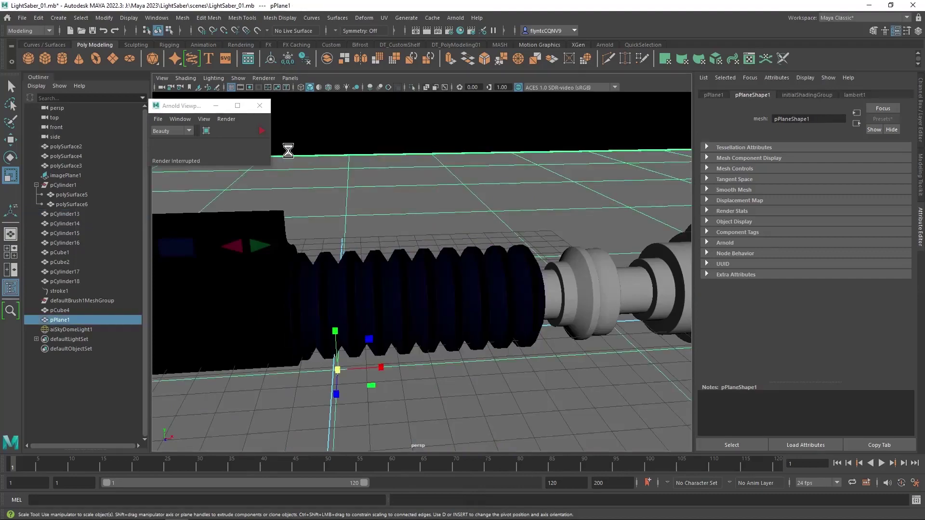
left_click(262, 130)
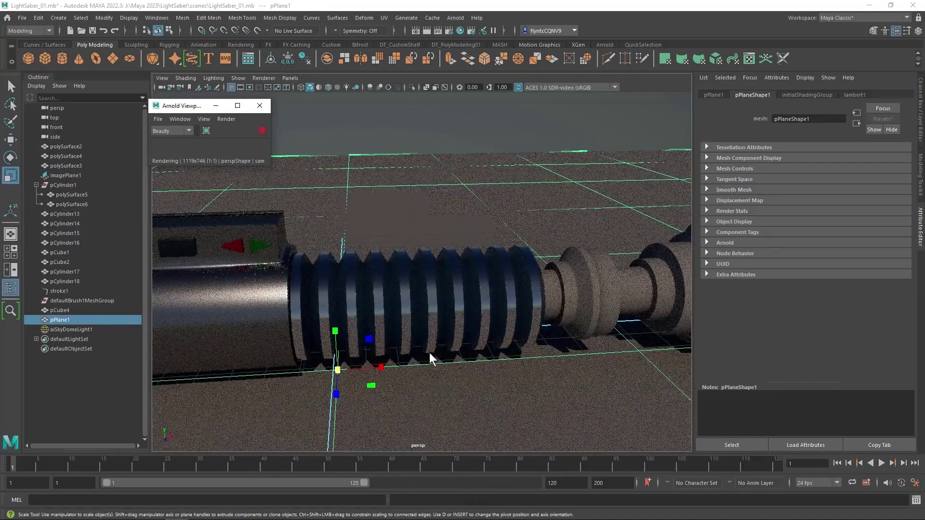
Assign the existing Aluminum1 material to the collar next to the ribbed grip, pCylinder14.
left_click_drag(447, 348, 444, 308, "alt")
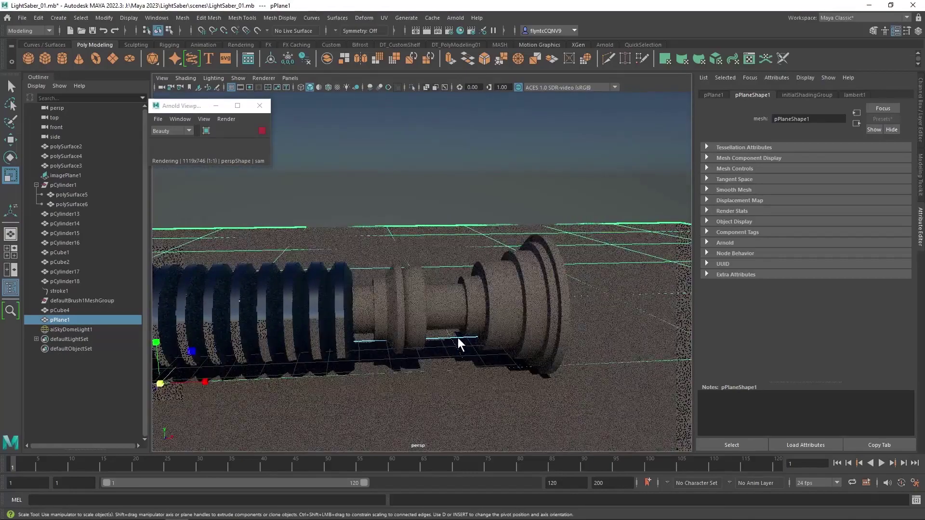
left_click(382, 308)
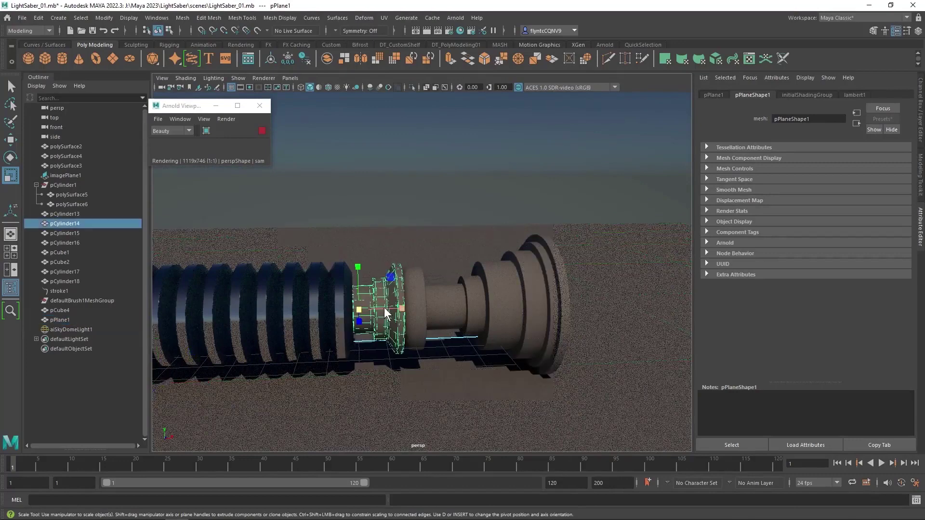
left_click(415, 305, "shift")
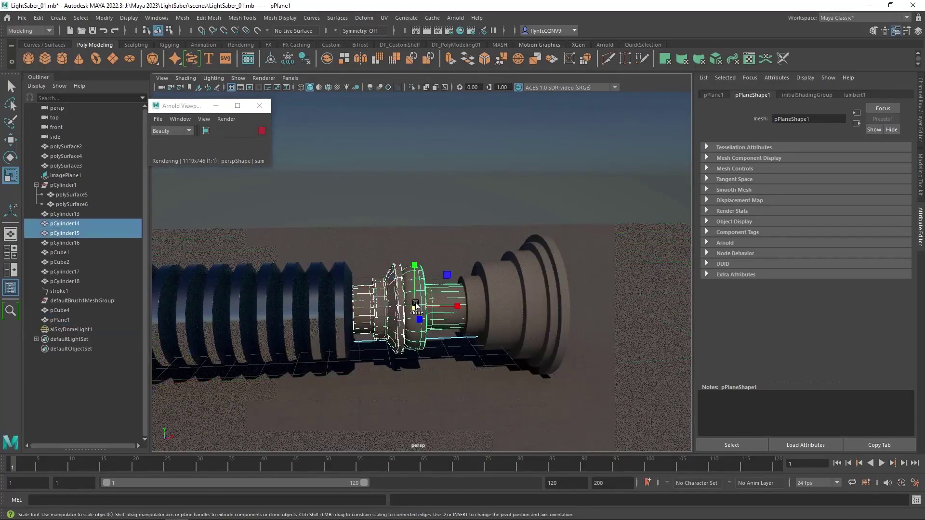
left_click(380, 305)
scroll(380, 305, "up", 2)
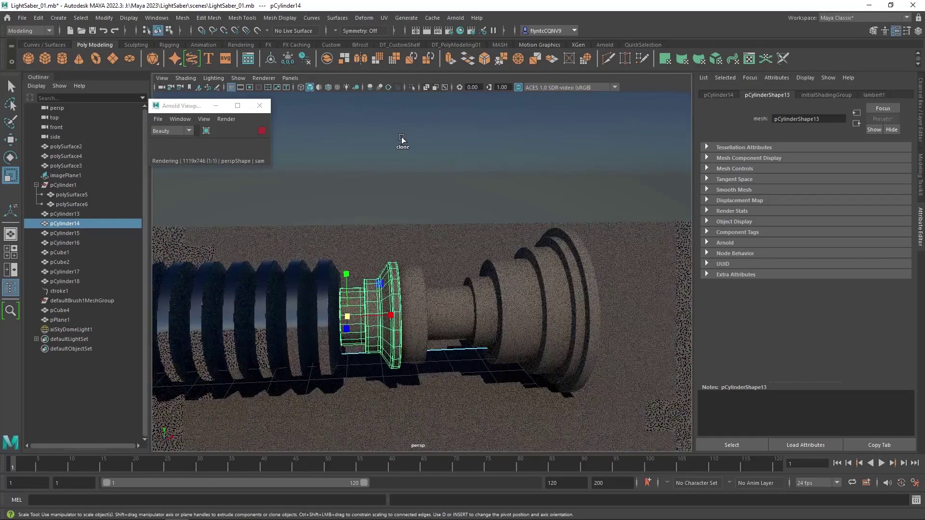
right_click(402, 140)
right_click_drag(402, 138, 489, 414)
Assign an existing aluminum material to the flared end piece, pCylinder16.
left_click(455, 321)
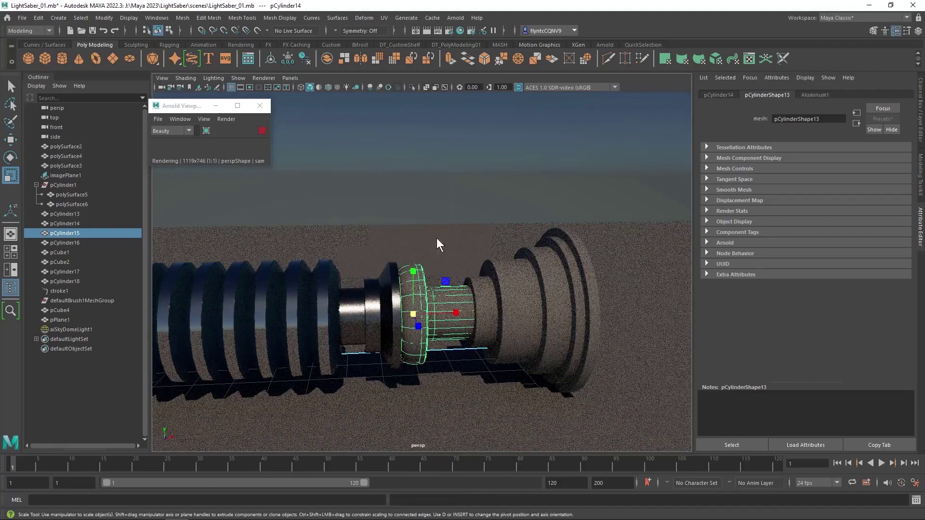
left_click(550, 291)
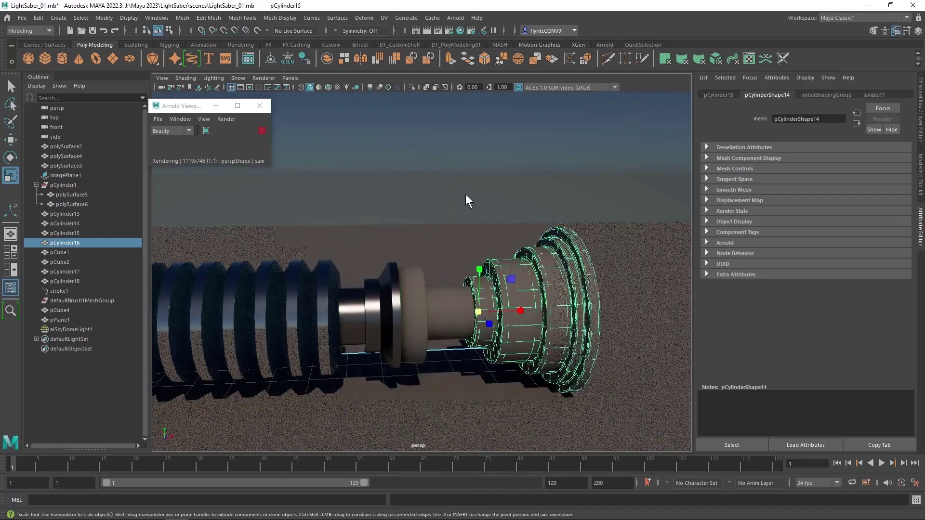
right_click_drag(430, 155, 507, 406)
Assign a new aiStandardSurface material to the neck piece, pCylinder15, and name it Copper.
left_click(438, 311)
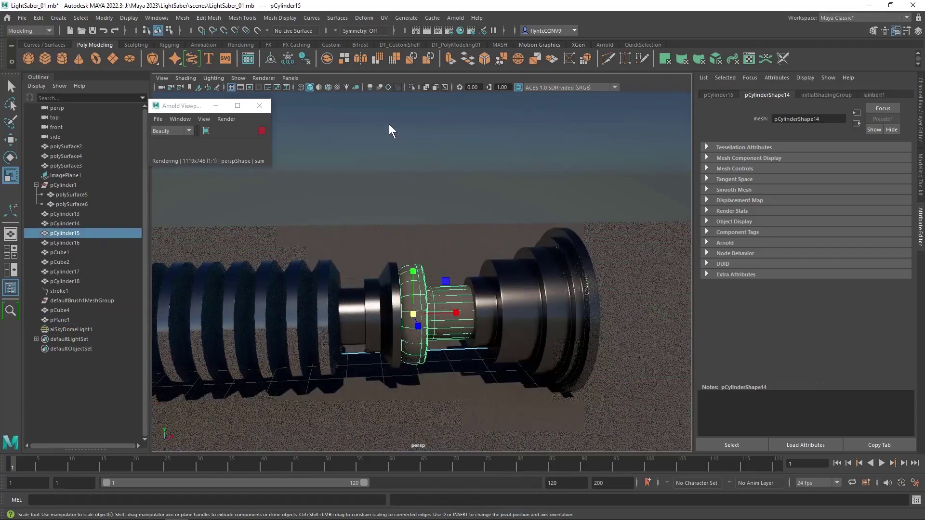
right_click_drag(389, 124, 416, 371)
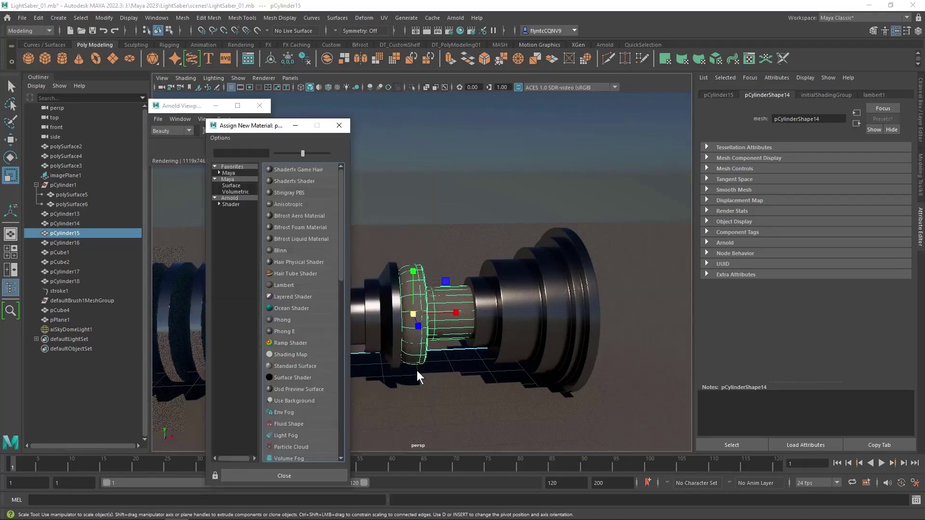
left_click(251, 201)
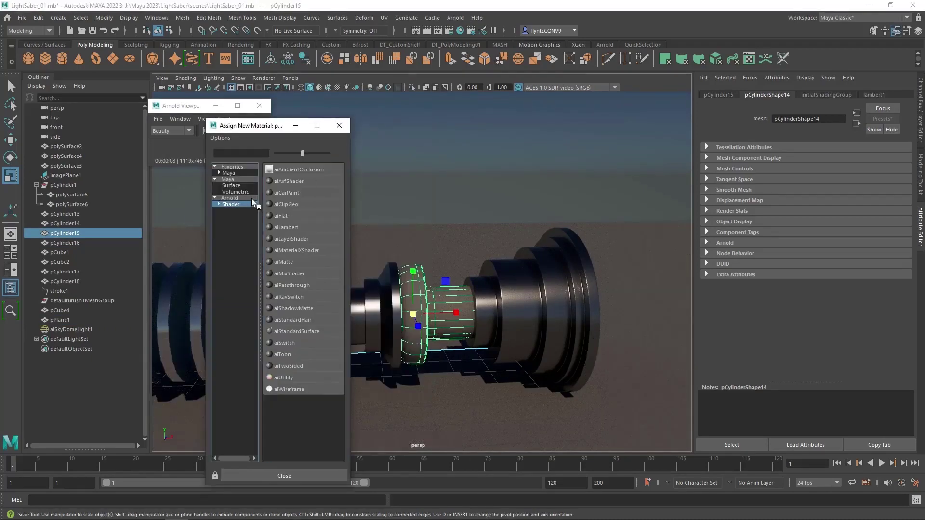
left_click(324, 331)
double_click(830, 121)
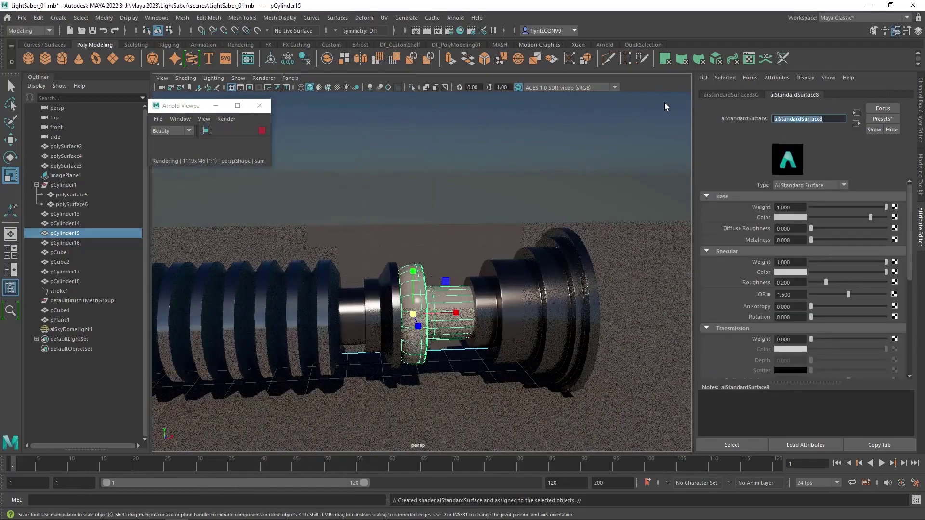
type("Copper")
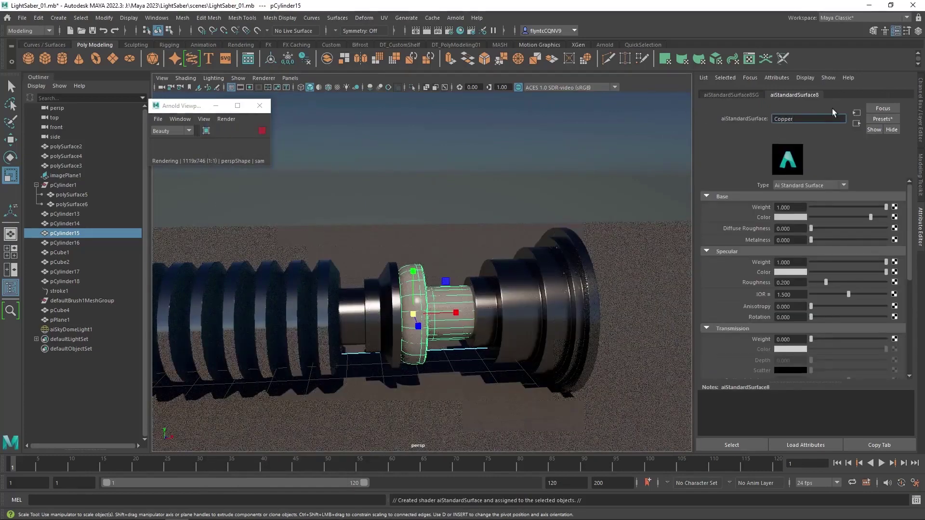
Try to replace the new Copper material's settings with the Copper preset.
left_click(882, 119)
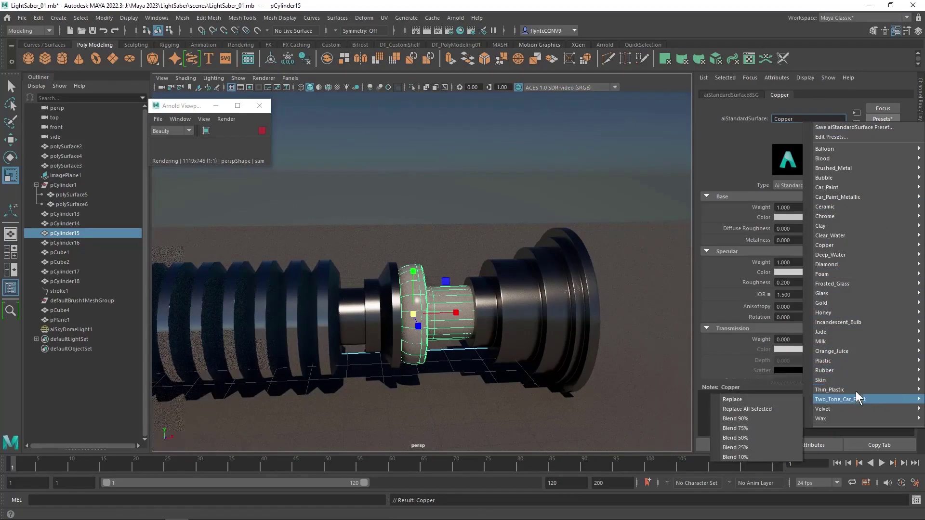
mouse_move(862, 215)
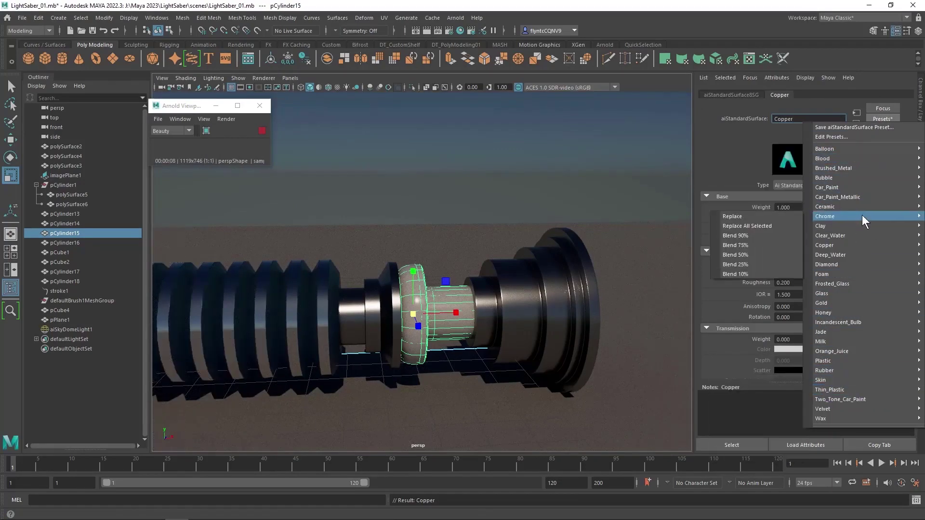
mouse_move(859, 243)
left_click(758, 244)
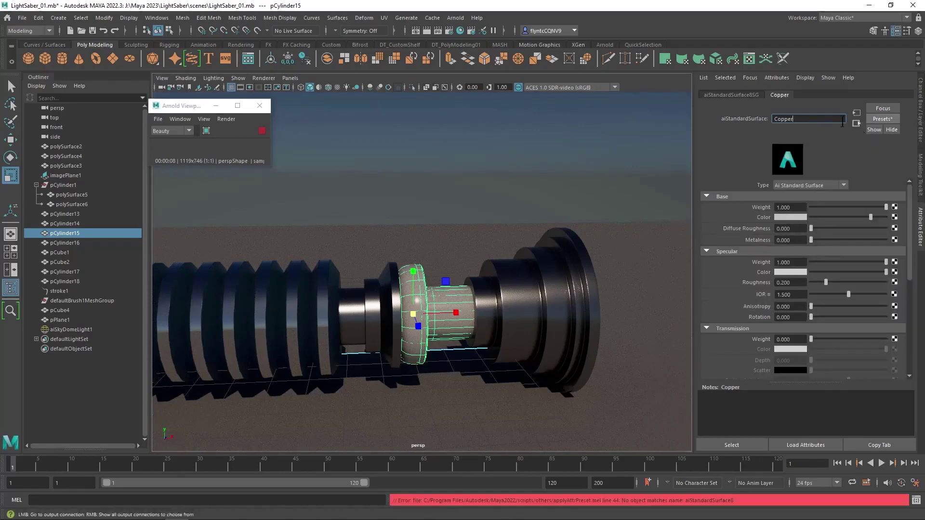
Reload the neck piece pCylinder15's attributes and apply the Copper preset to its Copper material, replacing the existing settings.
left_click(495, 301)
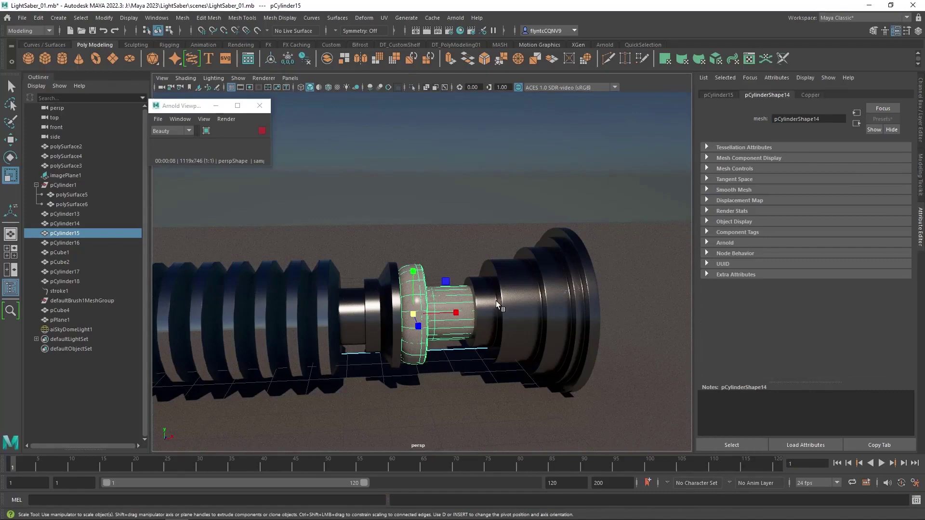
left_click(497, 300)
left_click(452, 300)
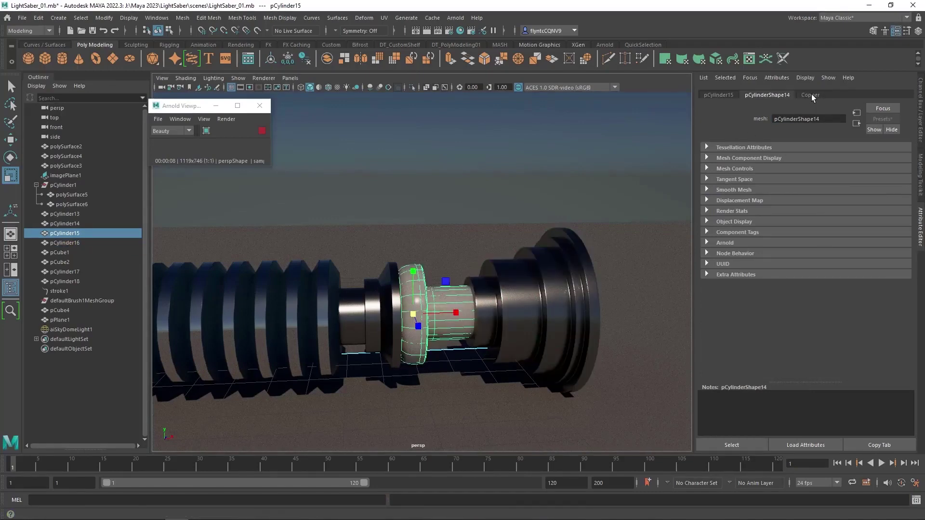
left_click(811, 95)
left_click(883, 119)
mouse_move(862, 173)
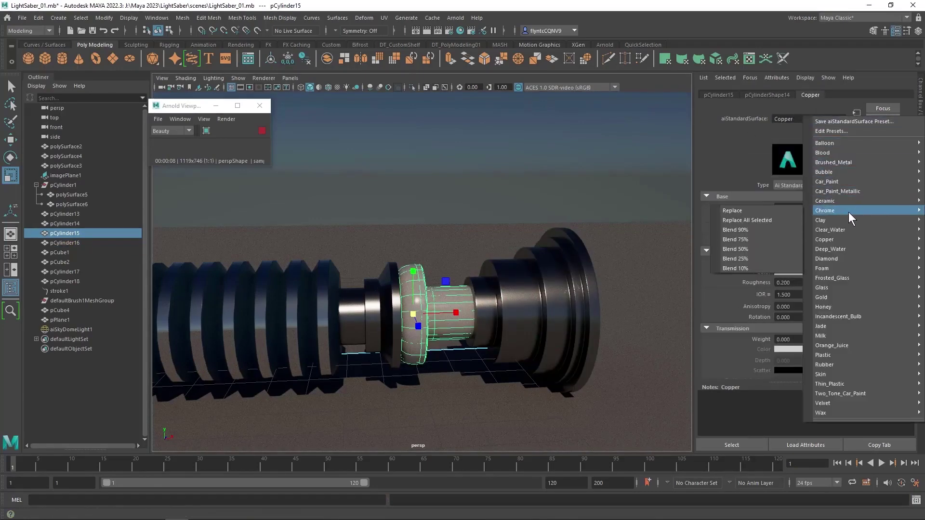
mouse_move(853, 238)
left_click(773, 238)
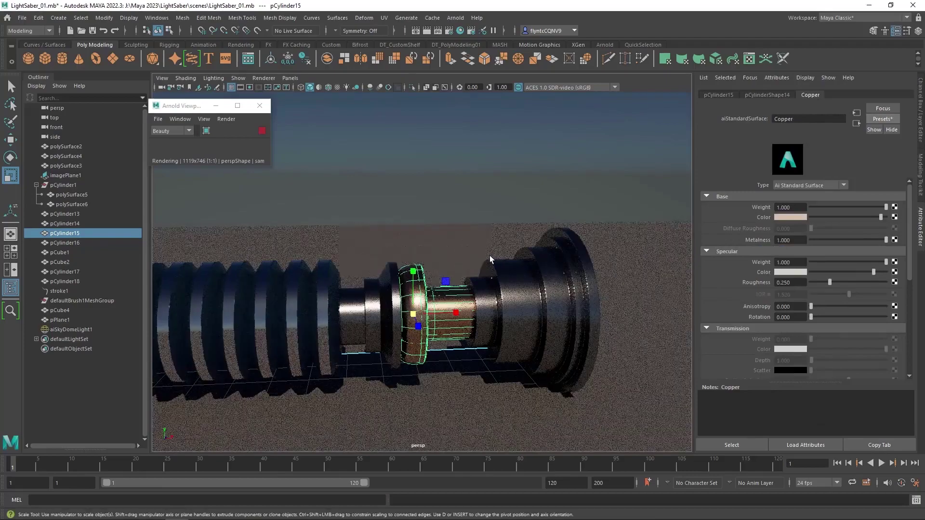
Examine the rendered materials along the lightsaber, from the copper neck and ribbed grip to the opposite end.
left_click(482, 381)
left_click(474, 321)
scroll(473, 321, "down", 5)
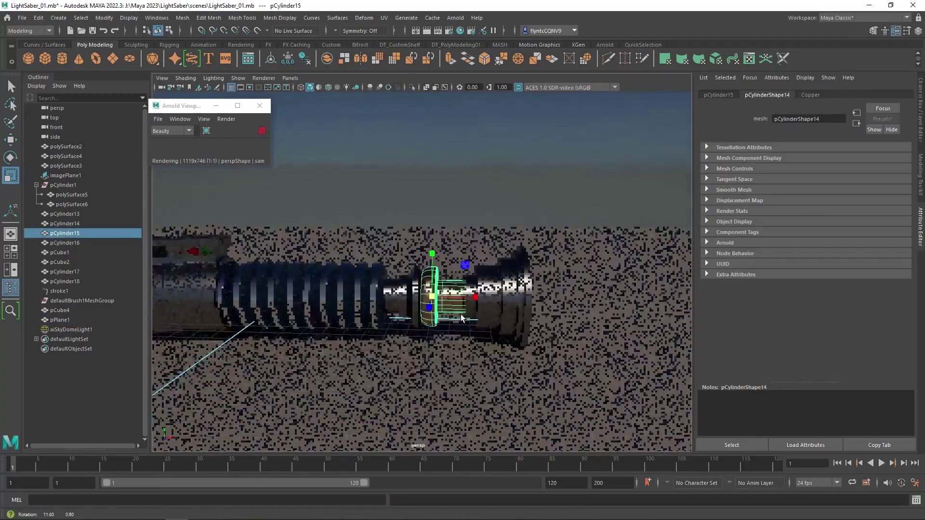
scroll(518, 315, "up", 3)
left_click_drag(518, 316, 445, 313, "alt")
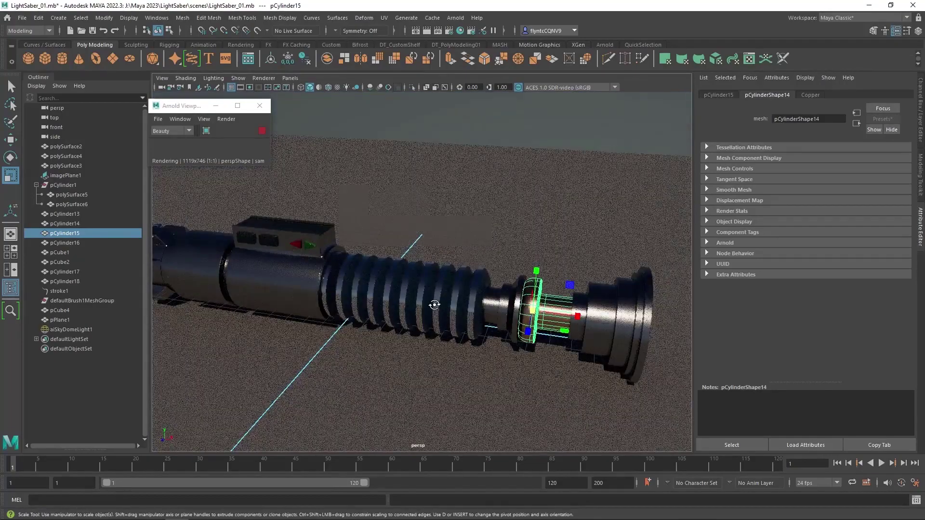
left_click(294, 278)
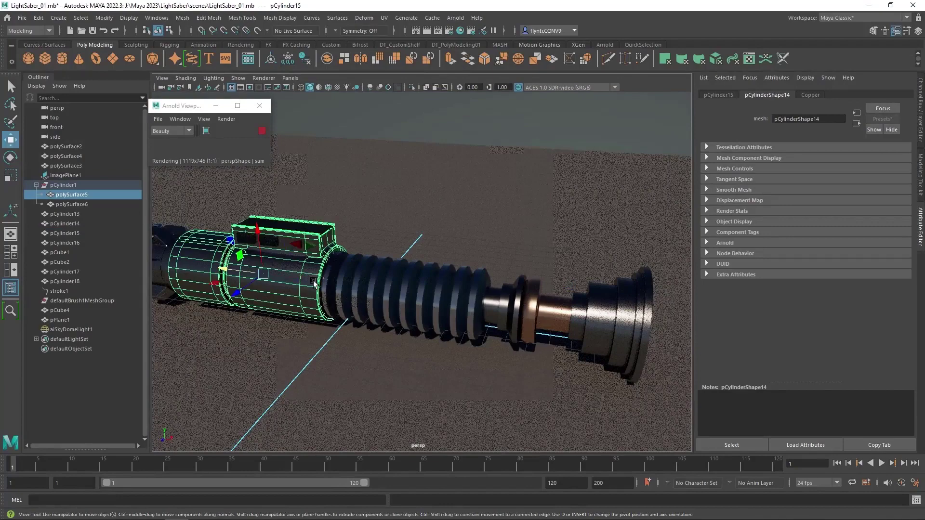
left_click(11, 158)
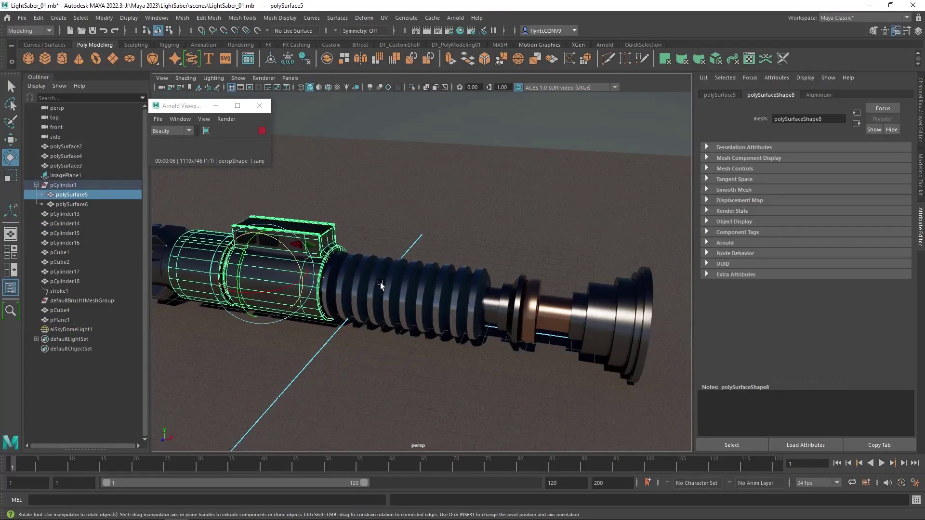
left_click_drag(381, 285, 557, 314, "alt")
left_click(530, 277)
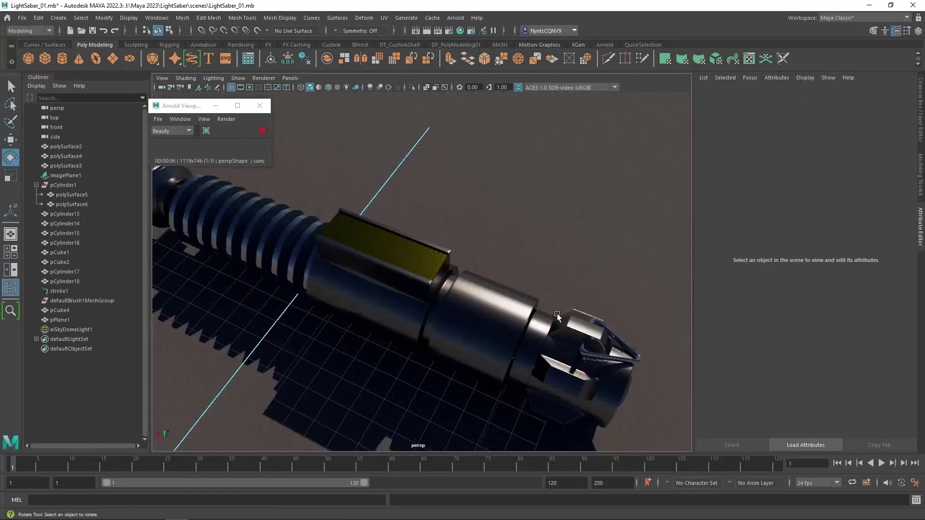